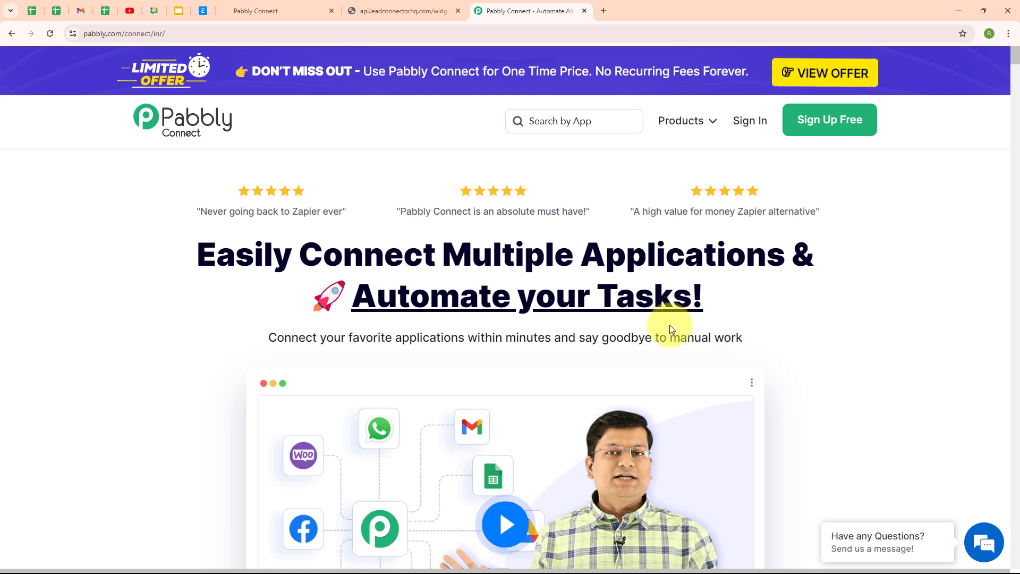
Switch to the api.leadconnectorhq.com tab showing the Sub Account Name form.
click(388, 10)
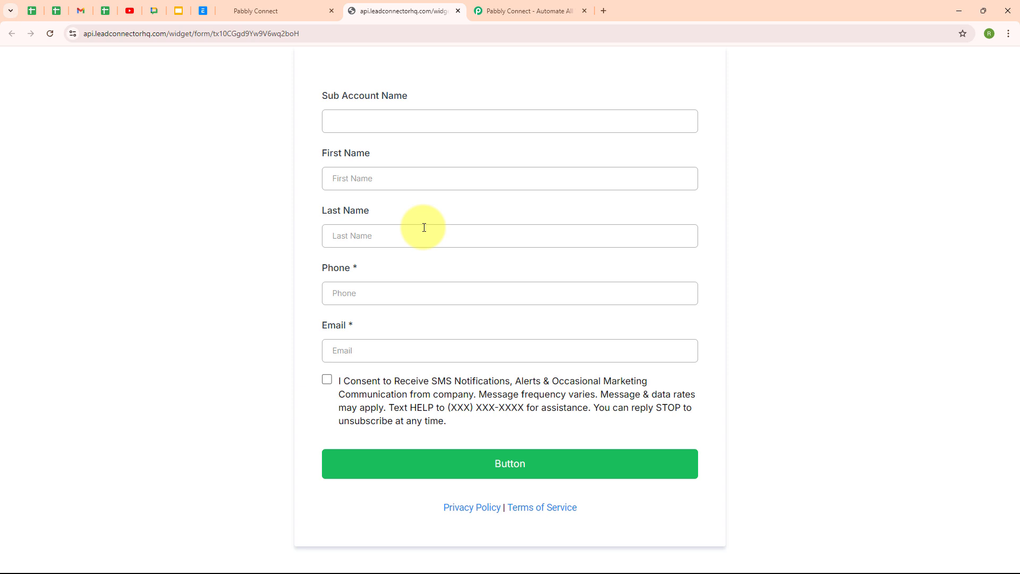
View the GoHighLevel Sites > Forms list, then go to the Pabbly Connect website tab.
click(285, 7)
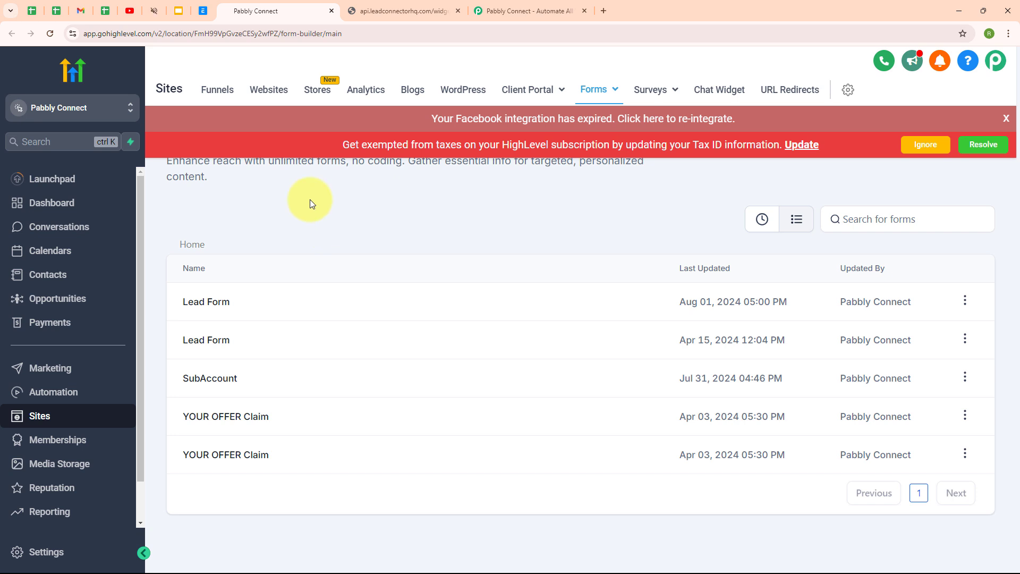
click(521, 9)
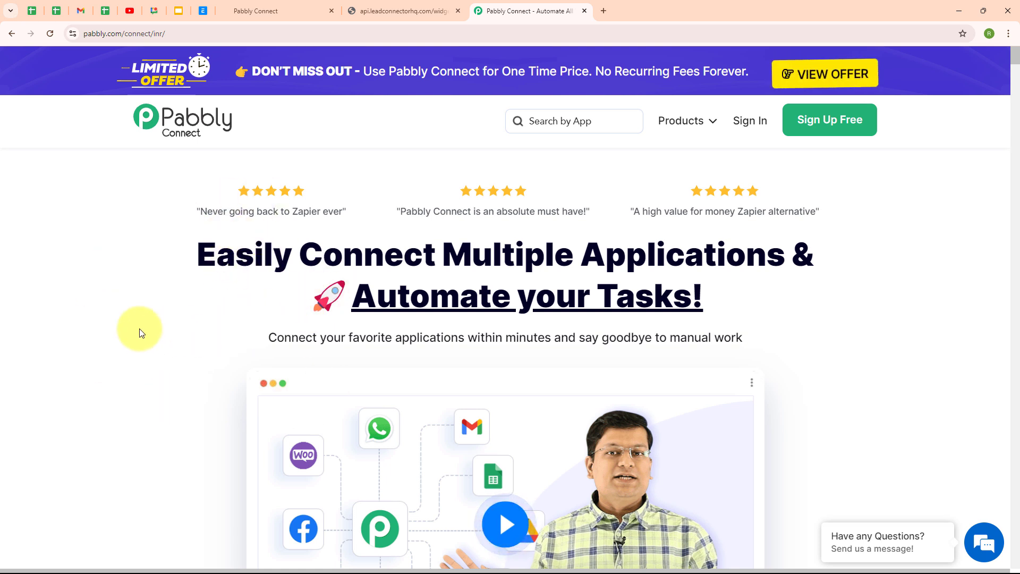
Sign in to Pabbly and launch Pabbly Connect from the All Pabbly Apps list.
click(180, 38)
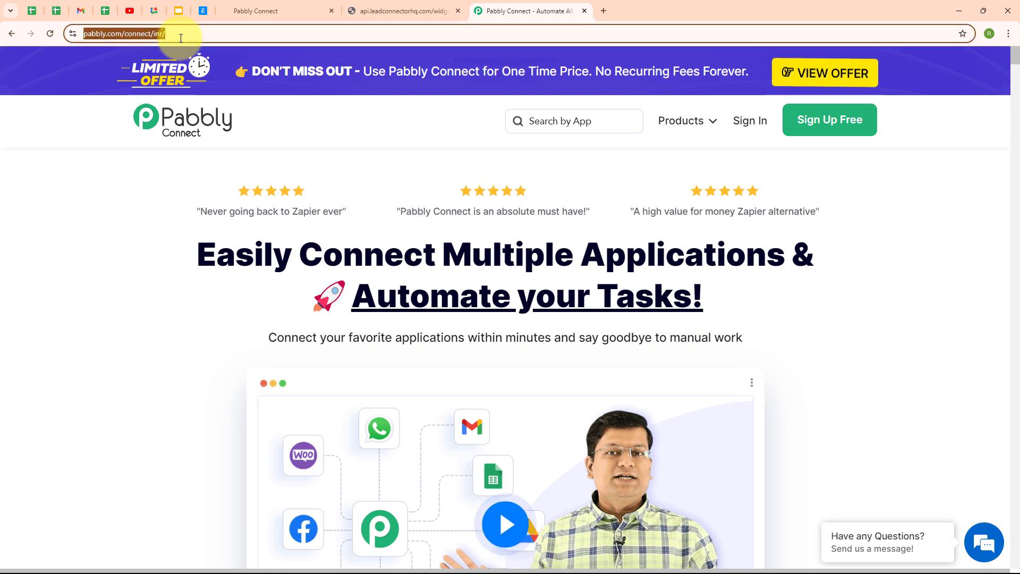
click(182, 217)
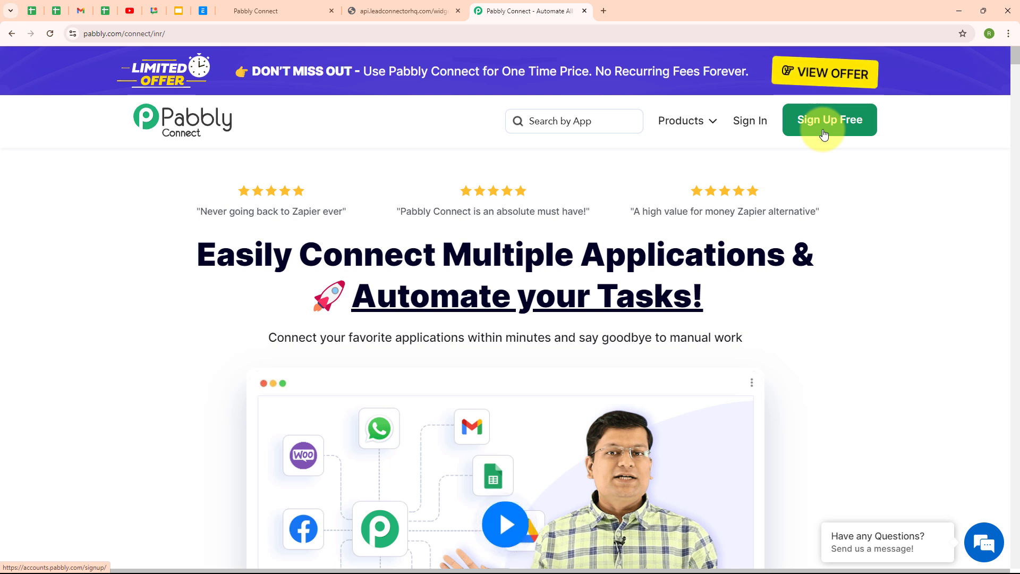
click(761, 130)
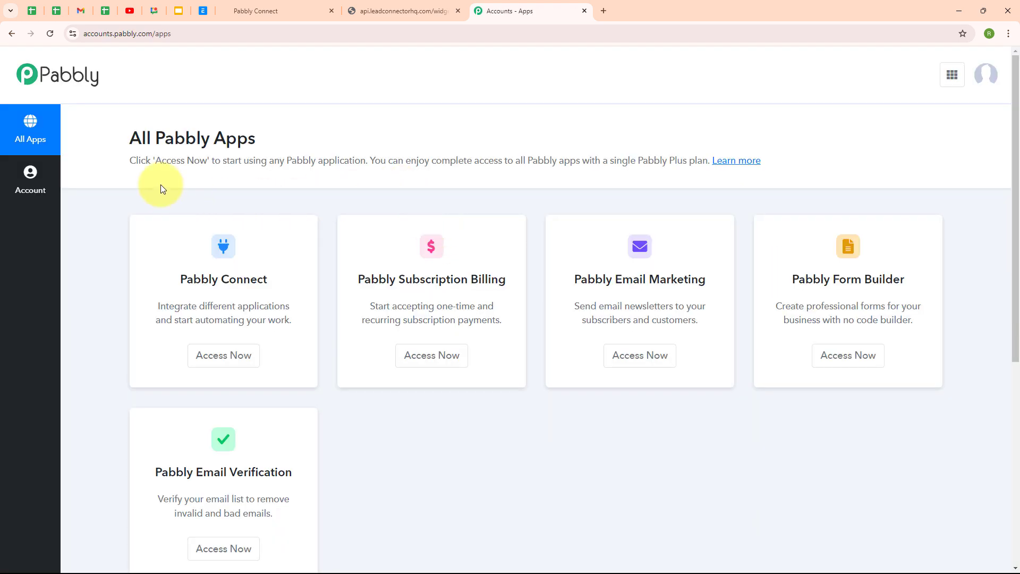
drag(131, 139, 314, 143)
click(317, 142)
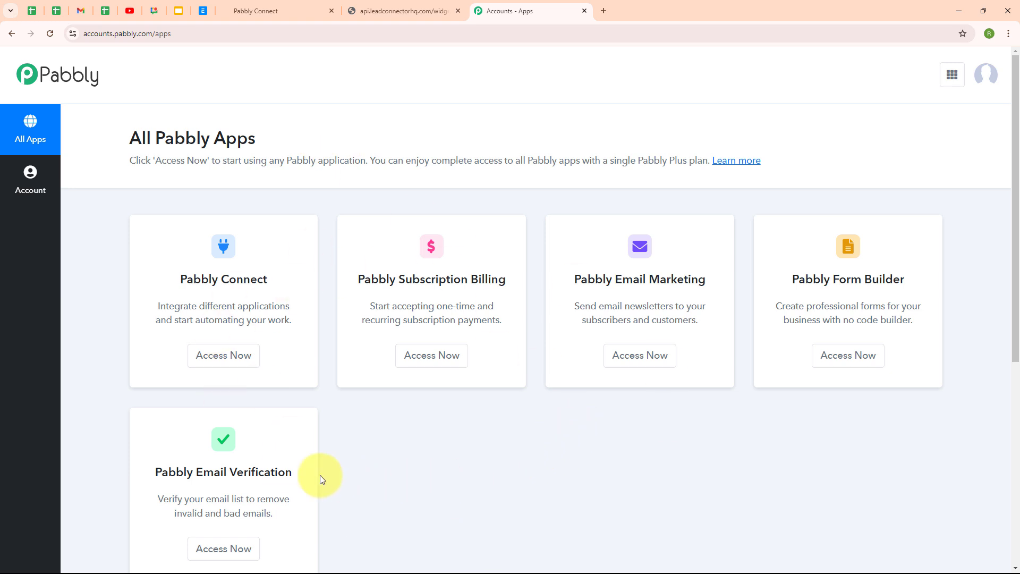
click(218, 356)
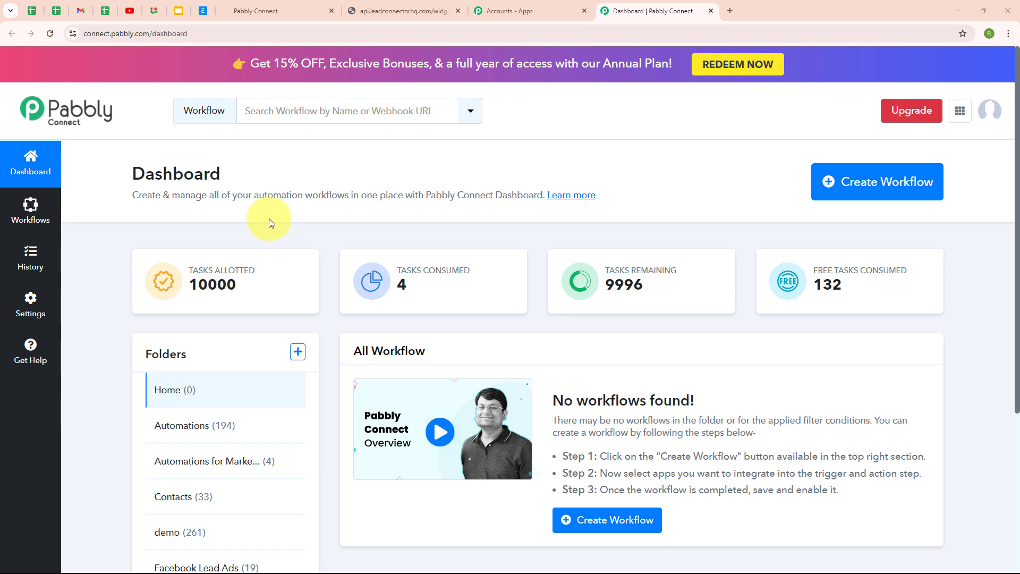
Create workflow 'Automatically Create GoHighLevel Sub-Accounts' in the Automations folder.
click(902, 190)
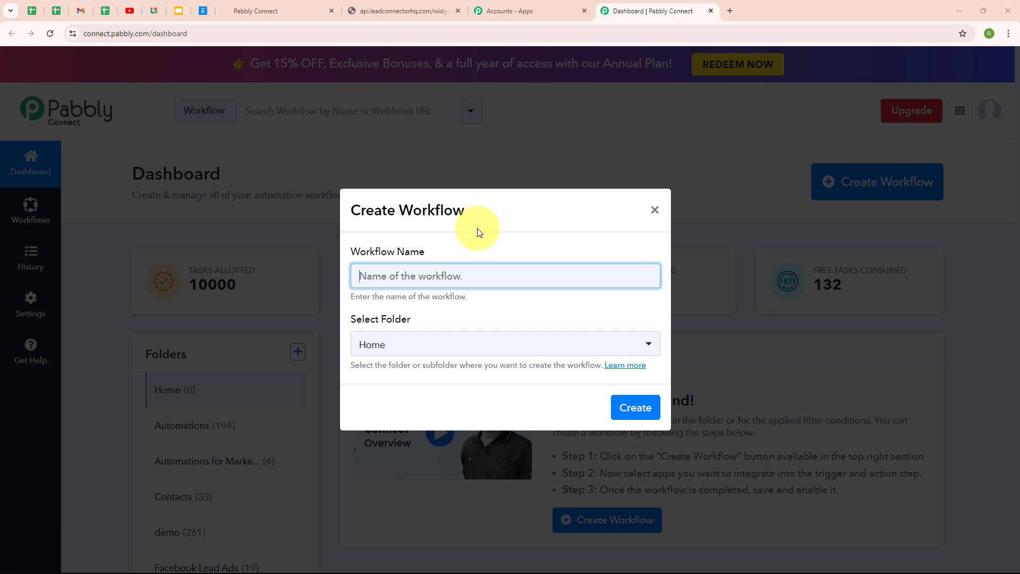
text(Automatically Create GoHighLevel Sub-Accounts)
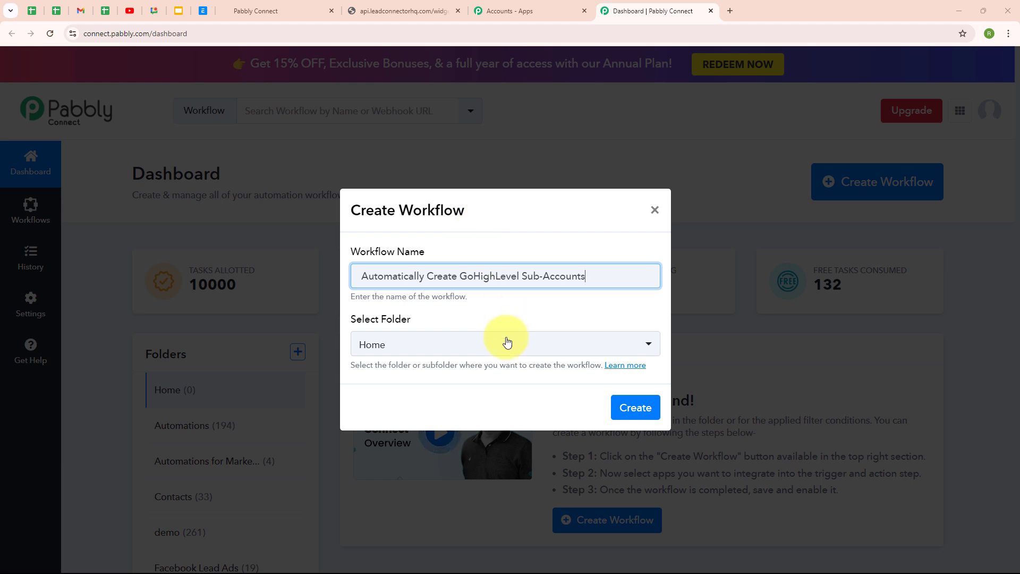
click(500, 350)
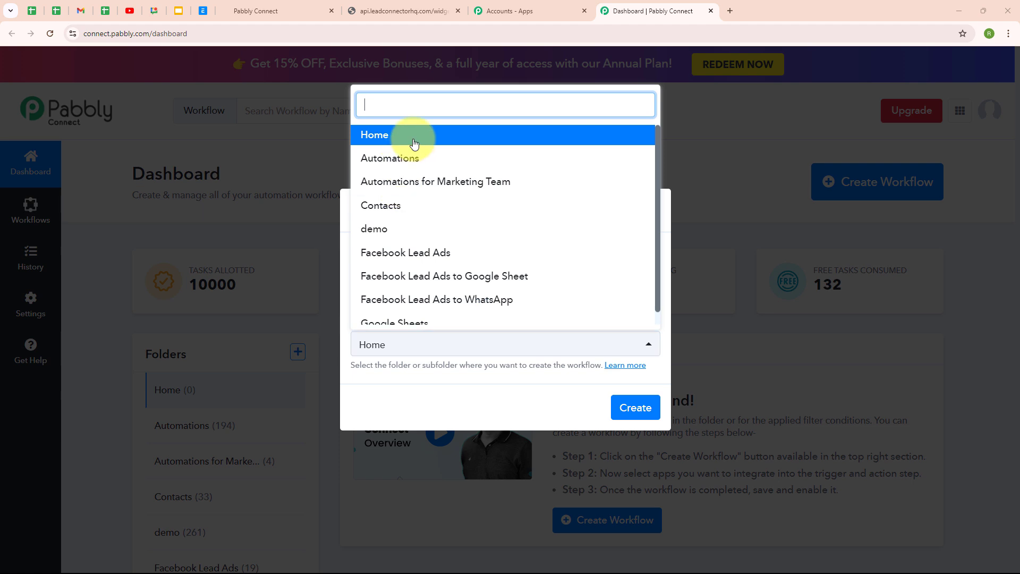
click(427, 160)
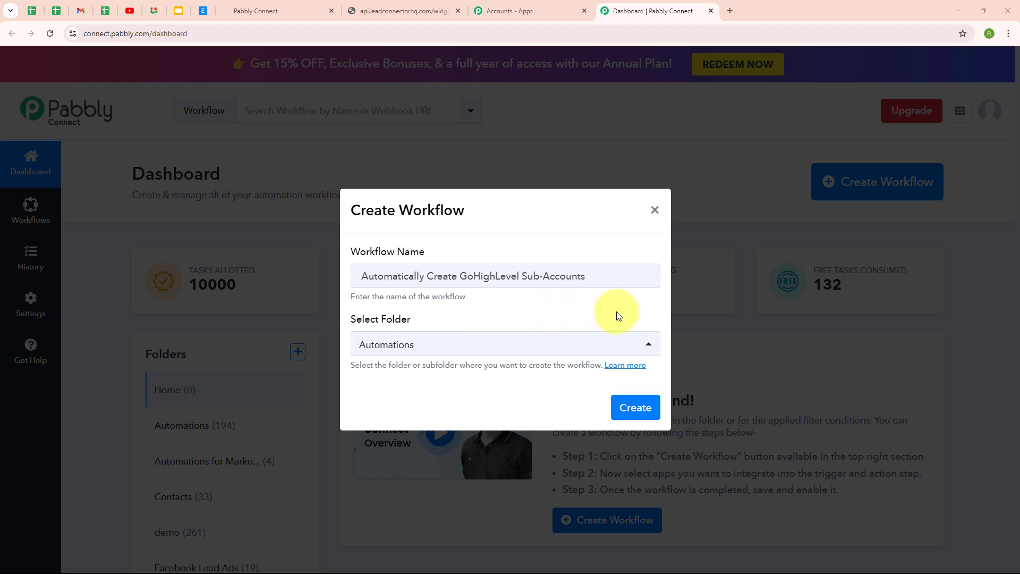
click(627, 372)
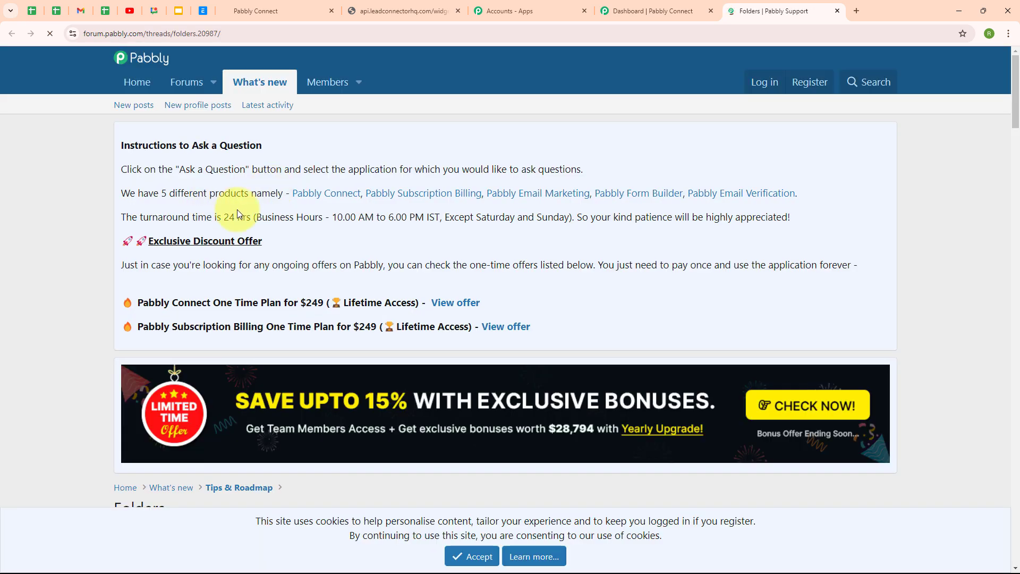
scroll(718, 335, down, 8)
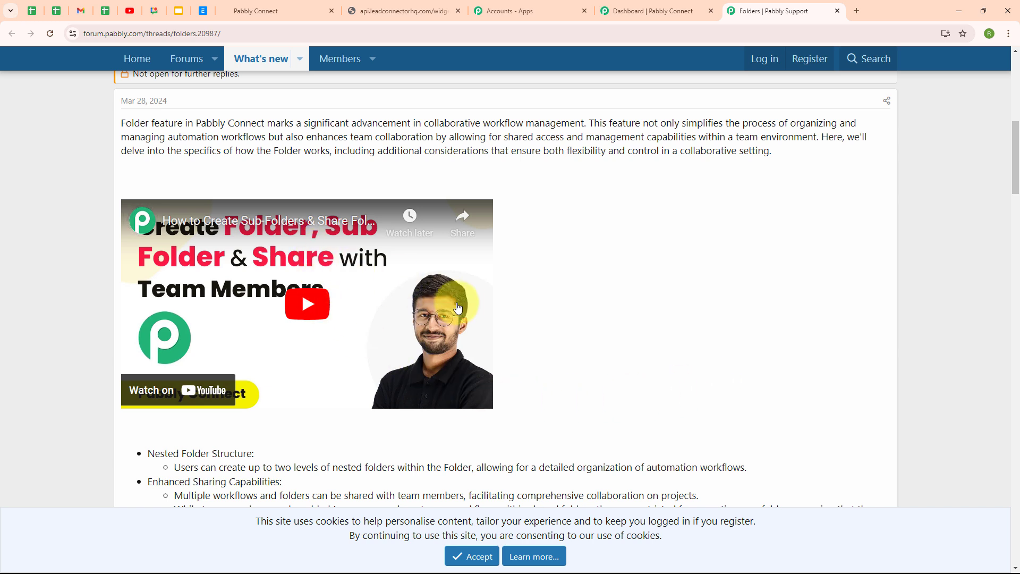
click(837, 11)
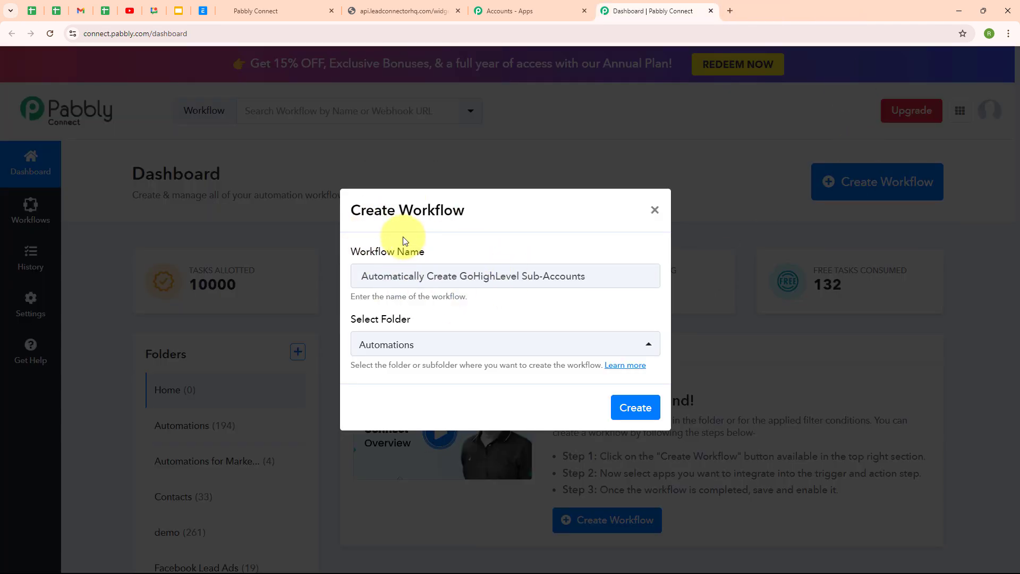
click(619, 409)
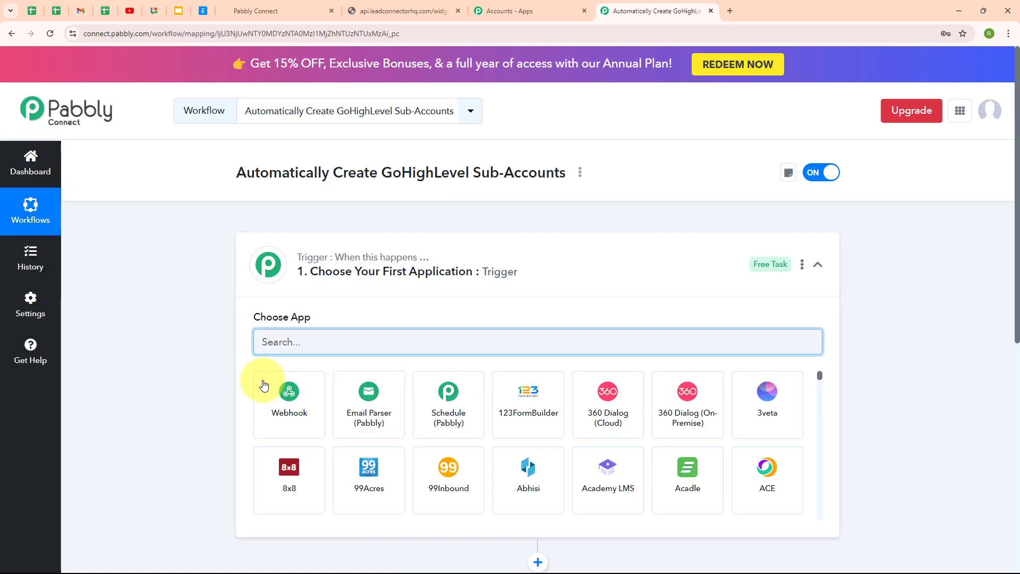
Set the trigger app to LeadConnector V2 with the Form Submitted trigger event.
click(818, 264)
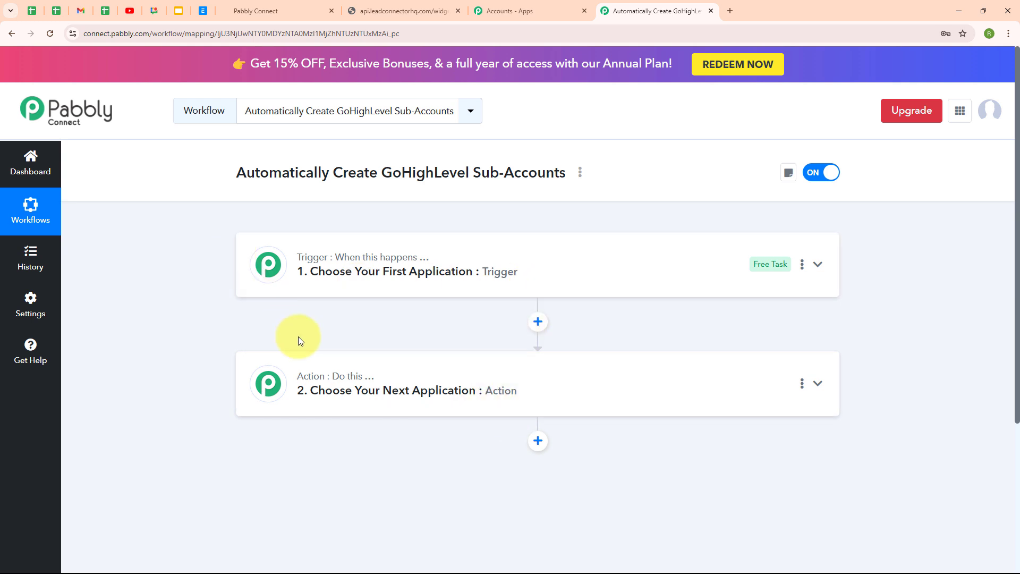
click(655, 276)
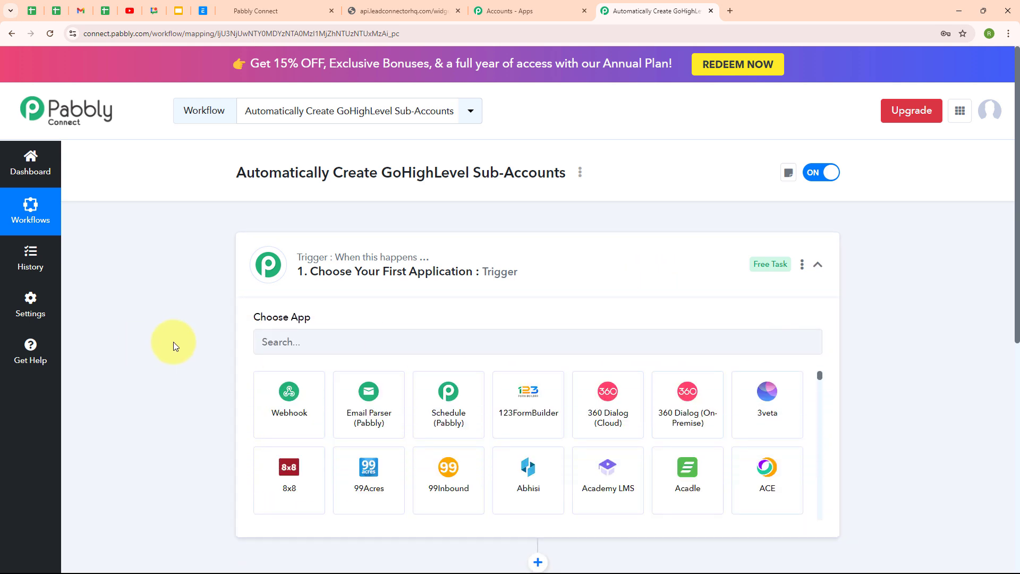
click(294, 338)
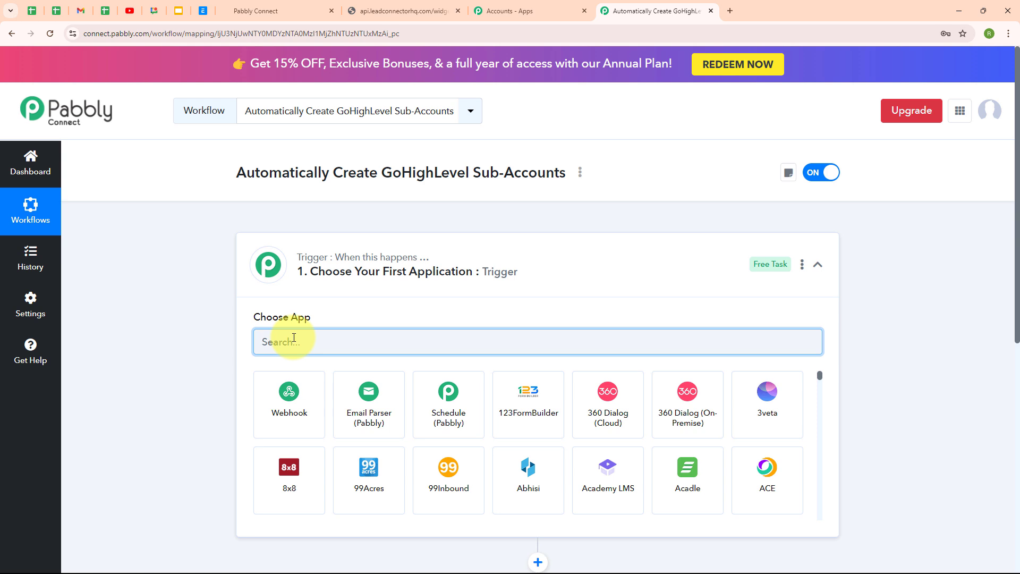
text(leadCo)
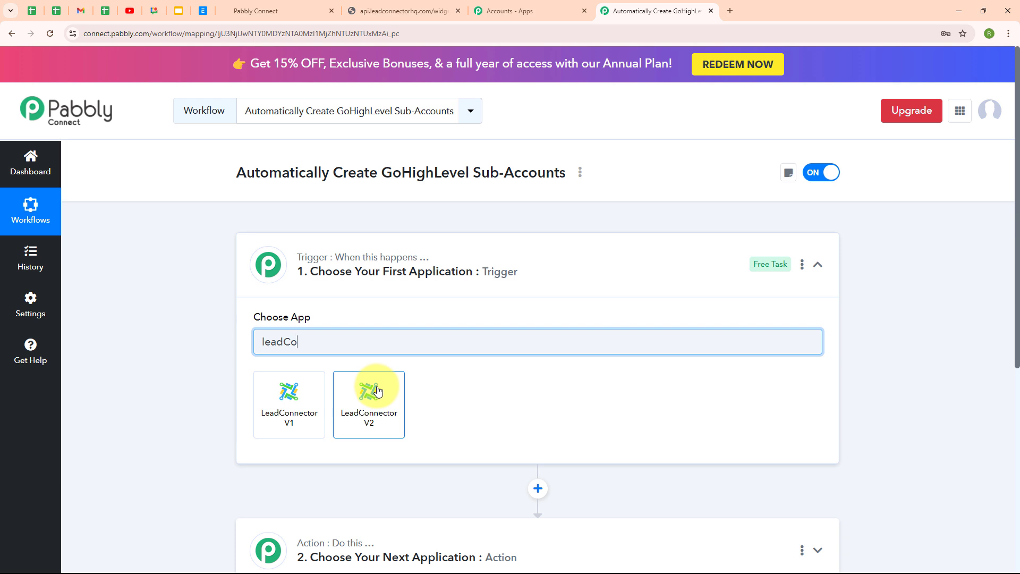
click(378, 391)
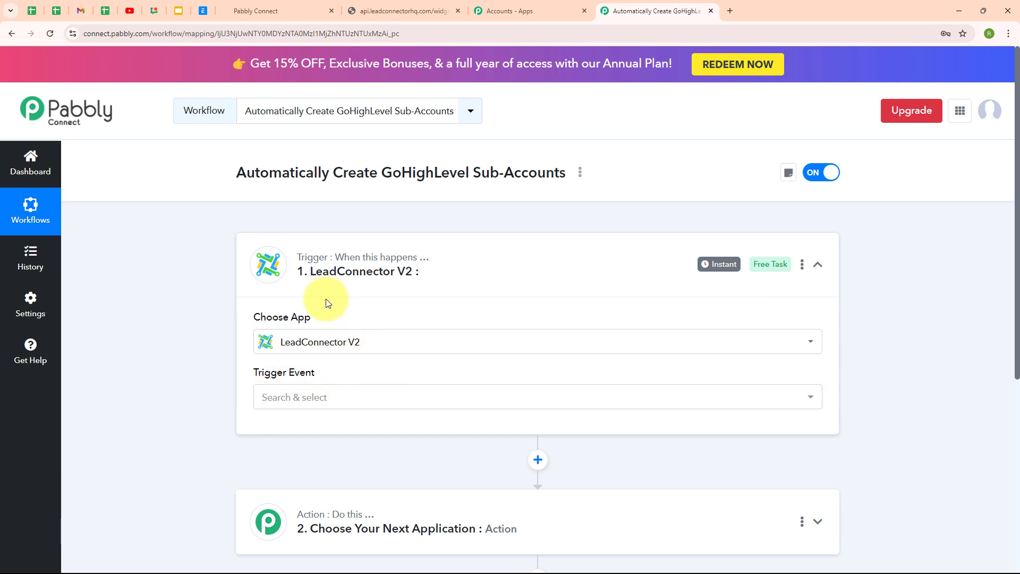
click(371, 397)
scroll(365, 313, down, 5)
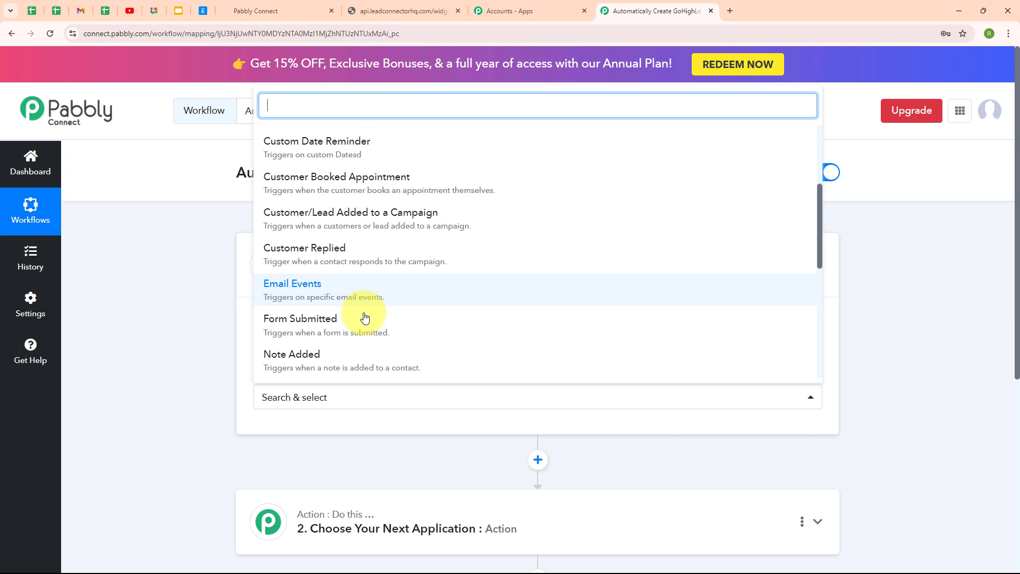
click(367, 292)
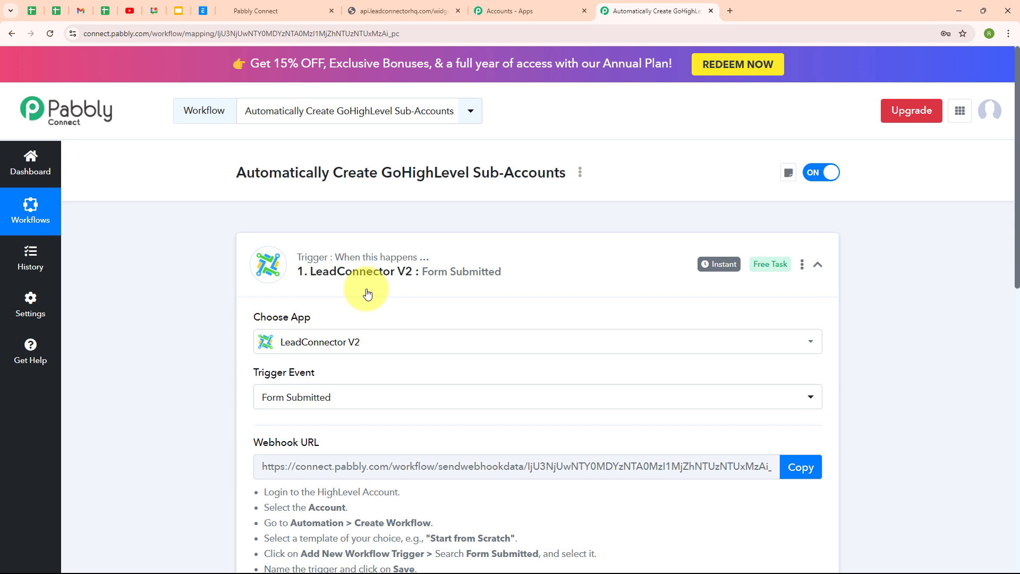
Copy the Pabbly webhook URL to await data, then return to the GoHighLevel forms list.
scroll(534, 378, down, 3)
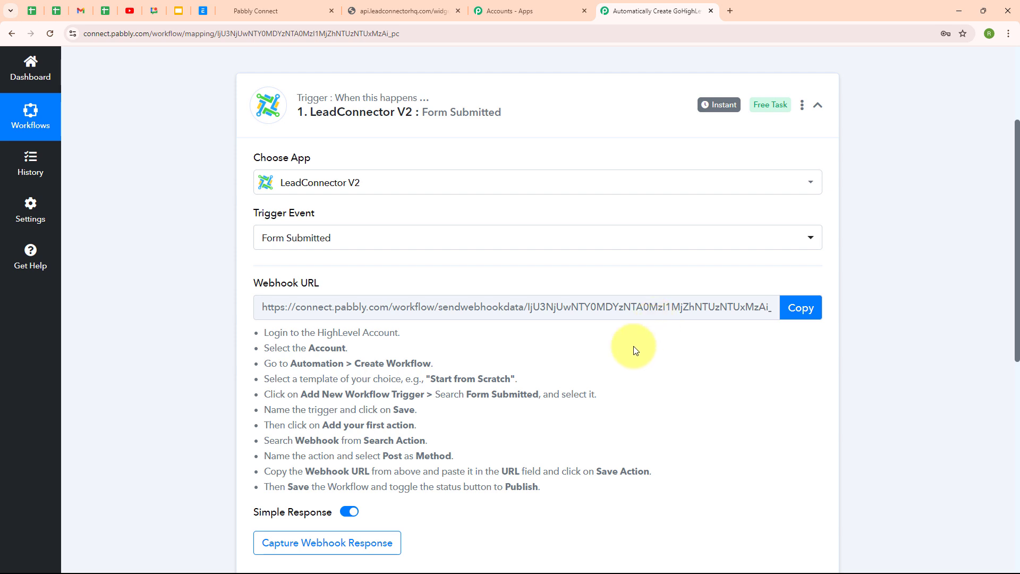
drag(264, 333, 674, 501)
click(553, 428)
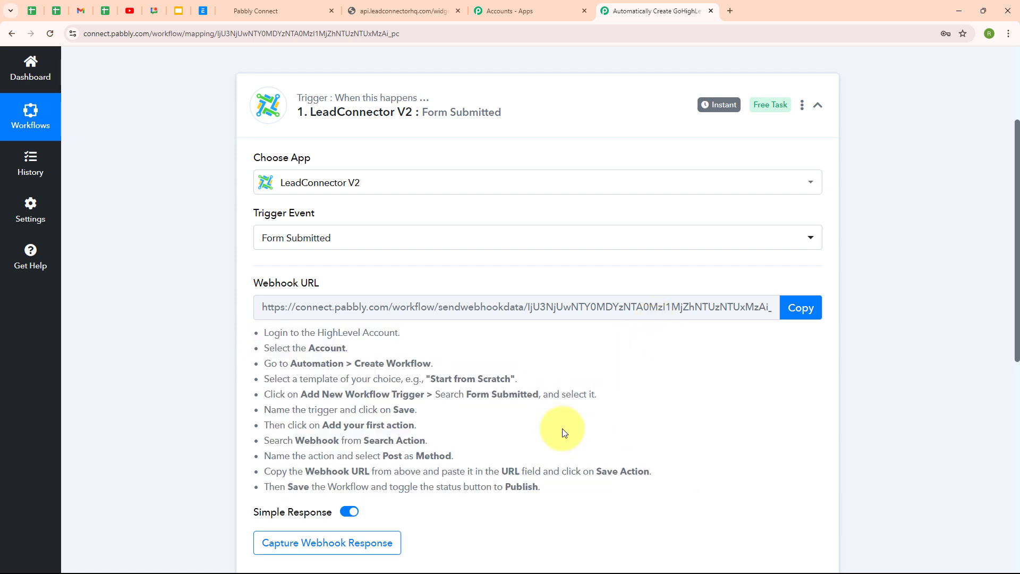
click(816, 310)
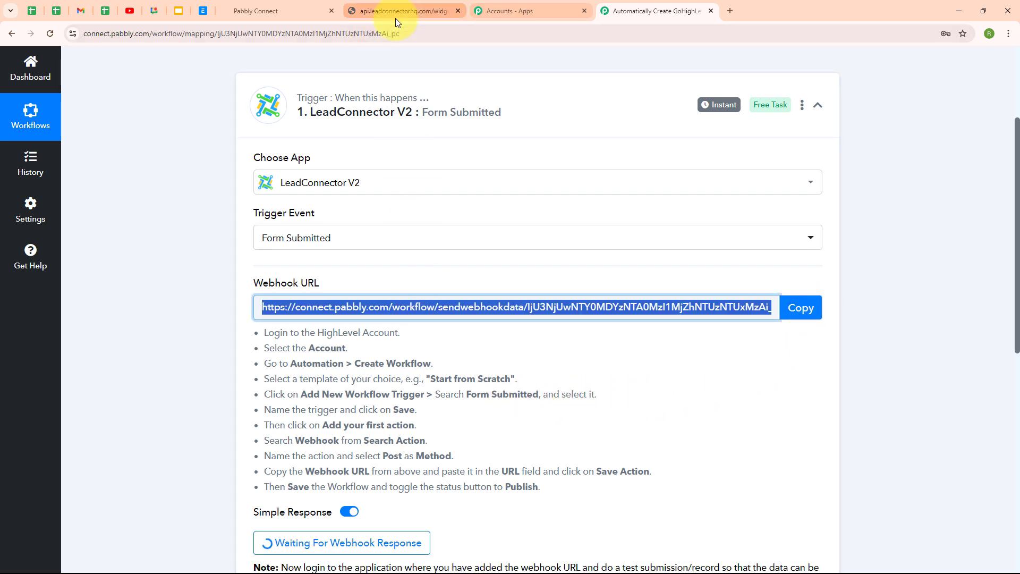
click(302, 2)
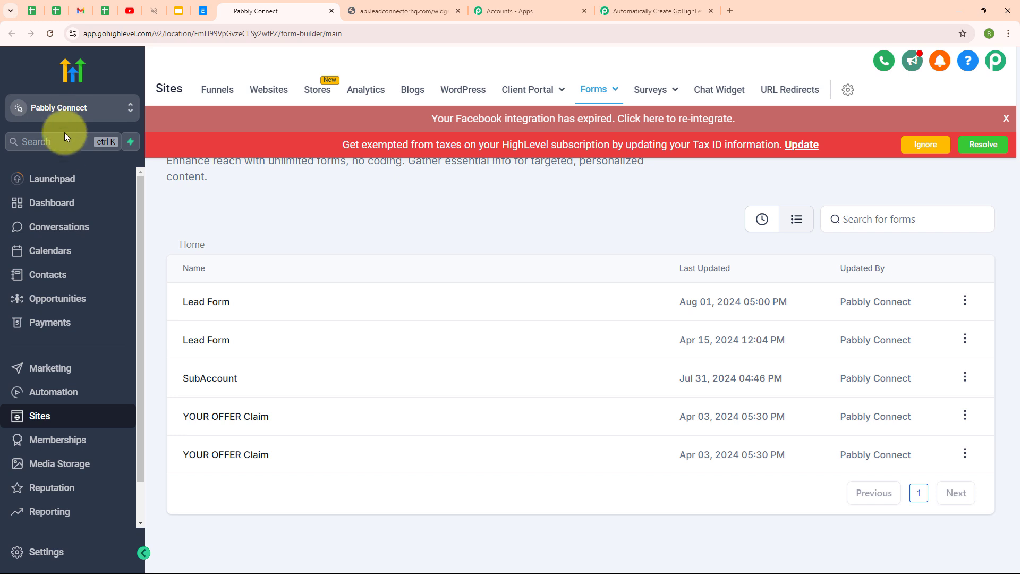
Under Automation > Workflows, create a new workflow using Start from Scratch.
click(48, 393)
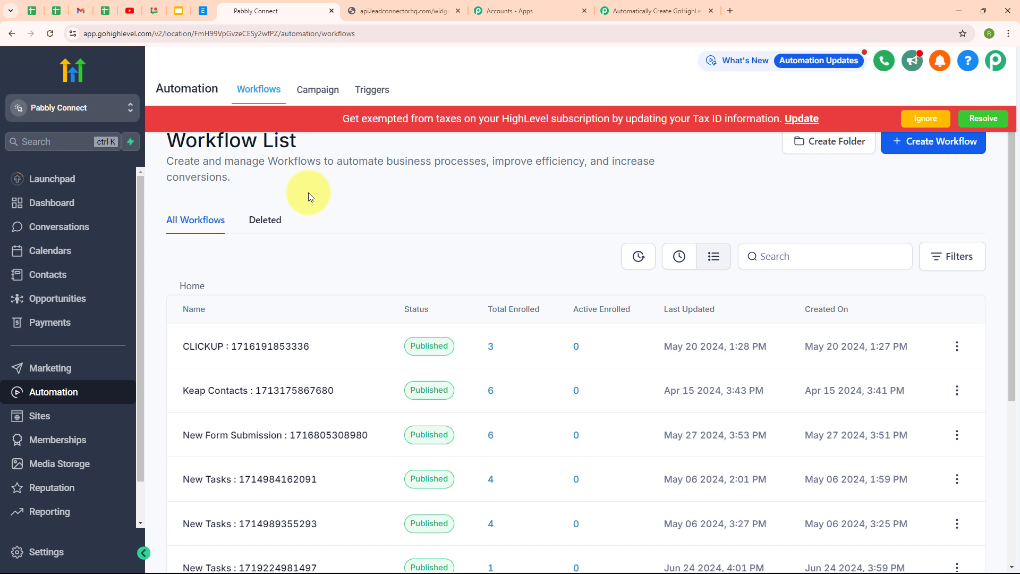
click(920, 155)
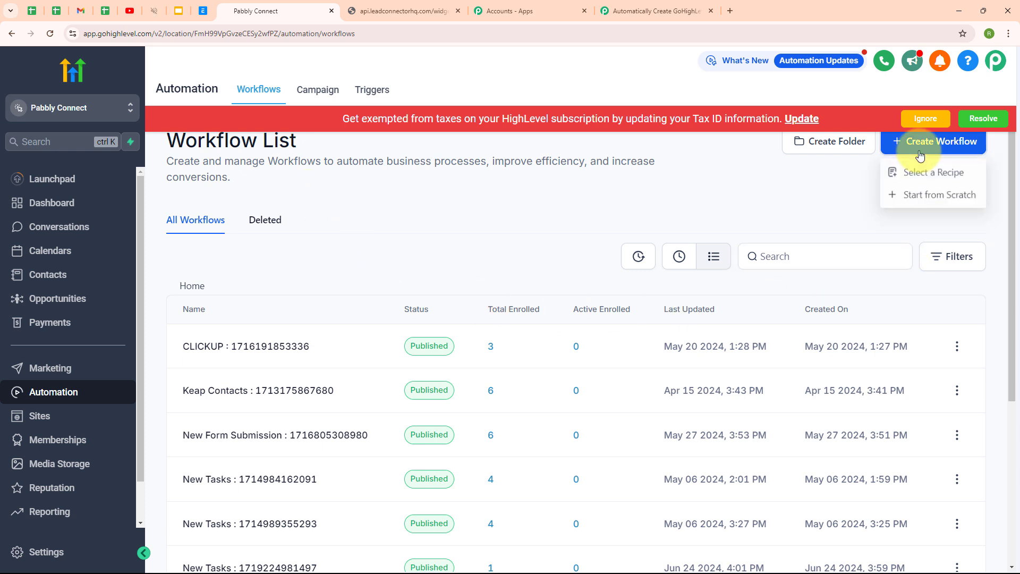
click(931, 197)
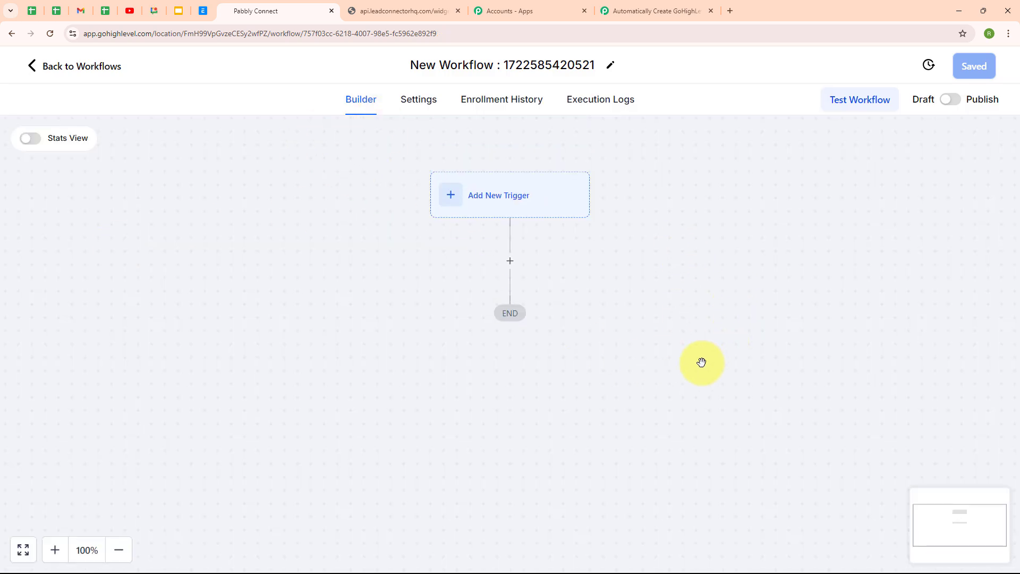
Add and save a Form Submitted trigger in the GoHighLevel workflow.
click(504, 201)
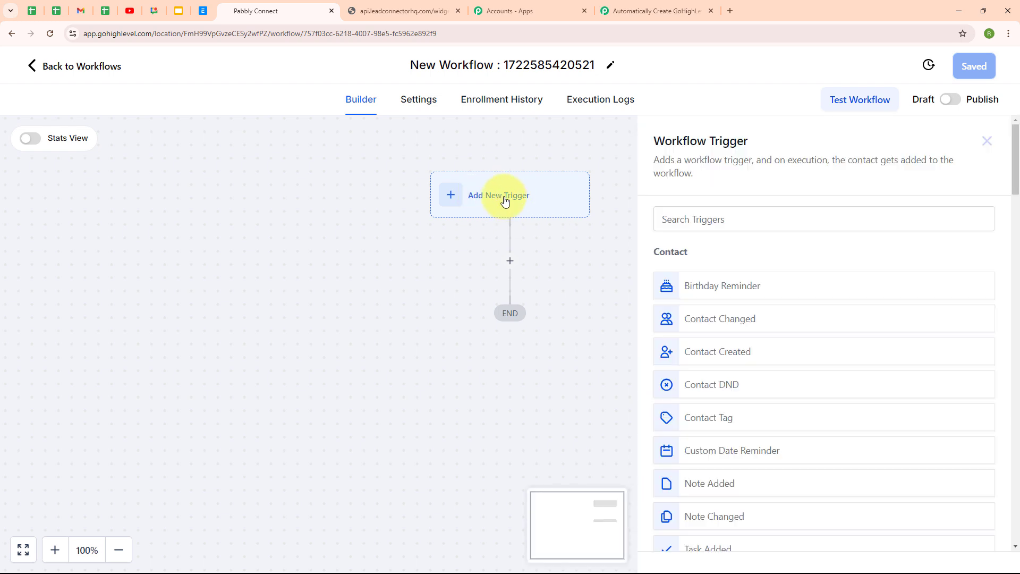
click(725, 221)
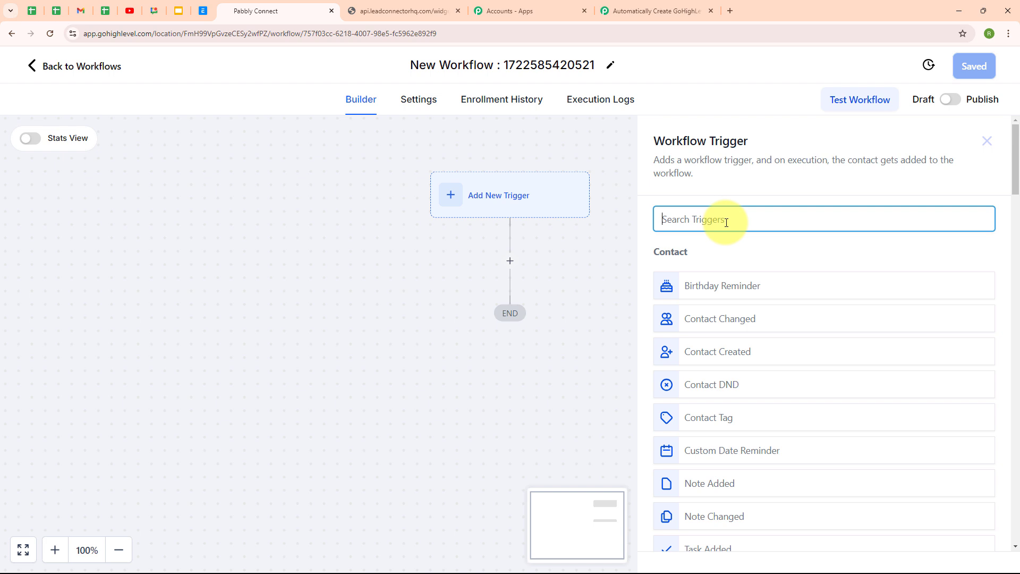
text(for)
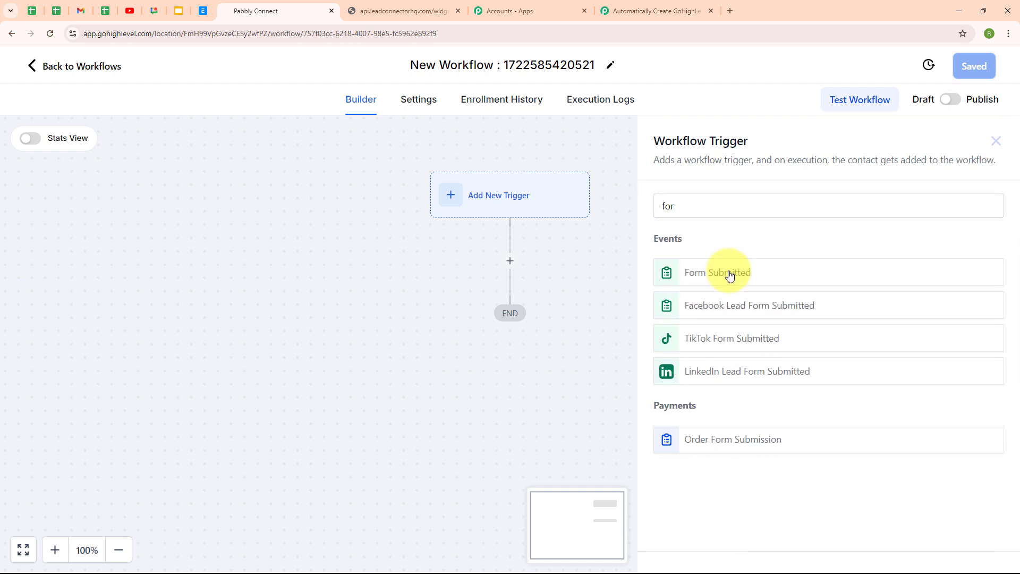
click(731, 276)
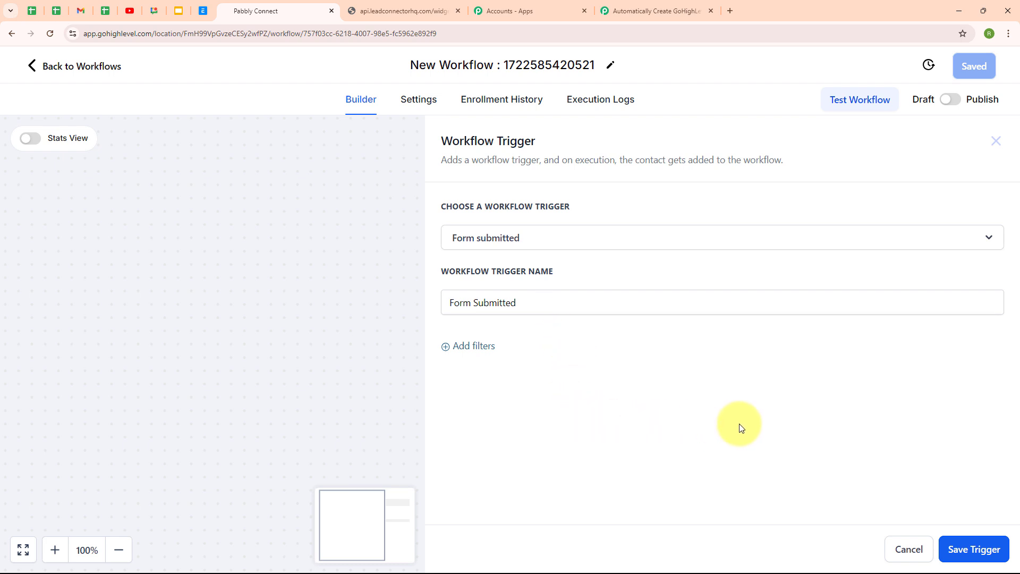
click(972, 549)
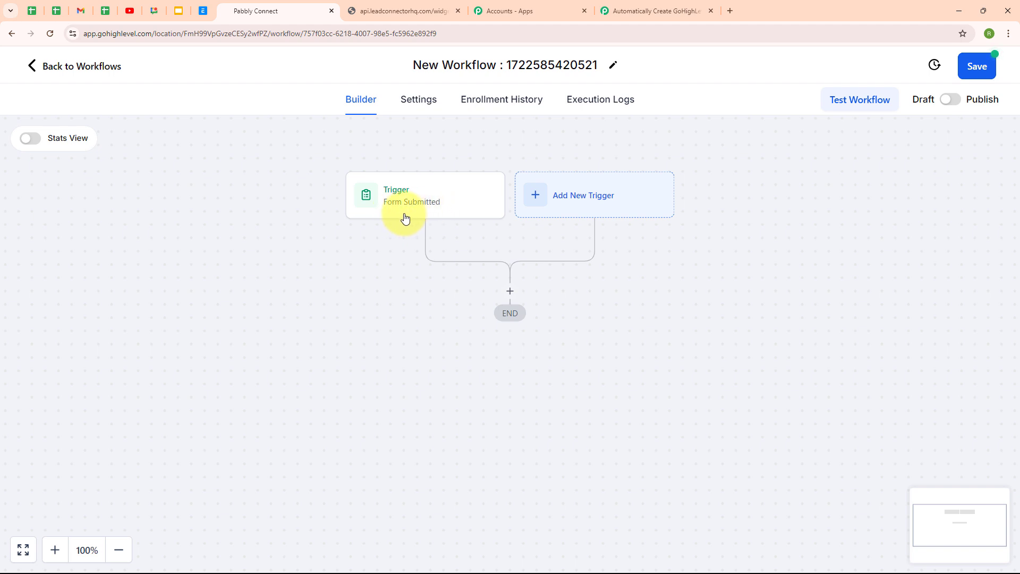
Add a POST Webhook action using the pasted Pabbly Connect webhook URL.
click(511, 294)
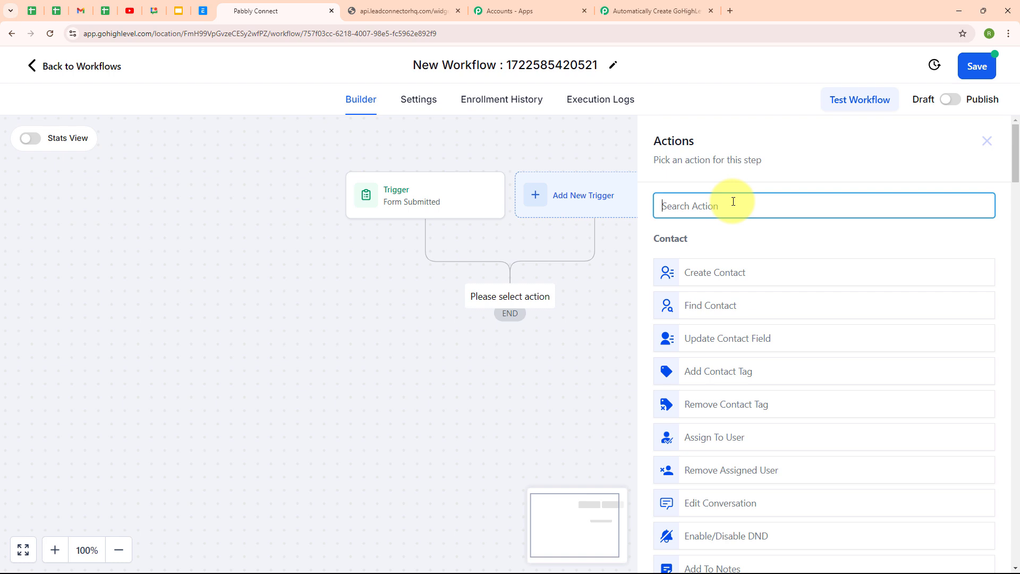
text(web)
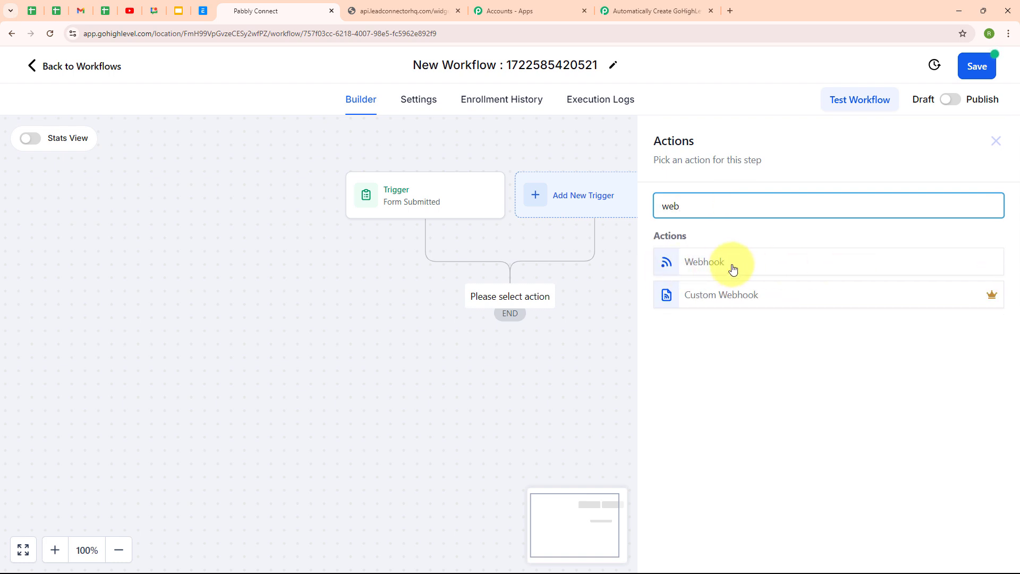
click(714, 263)
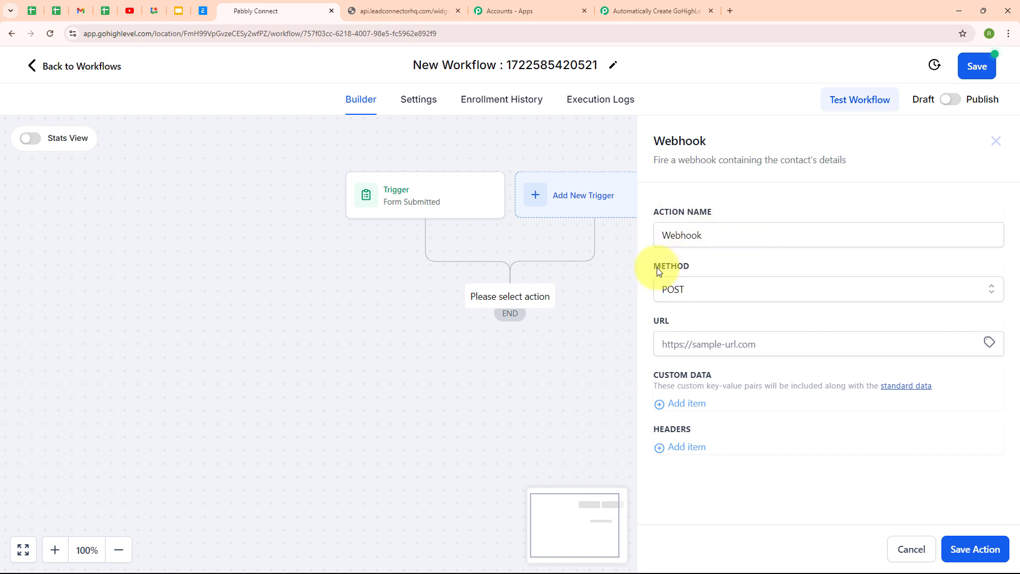
click(729, 289)
click(733, 320)
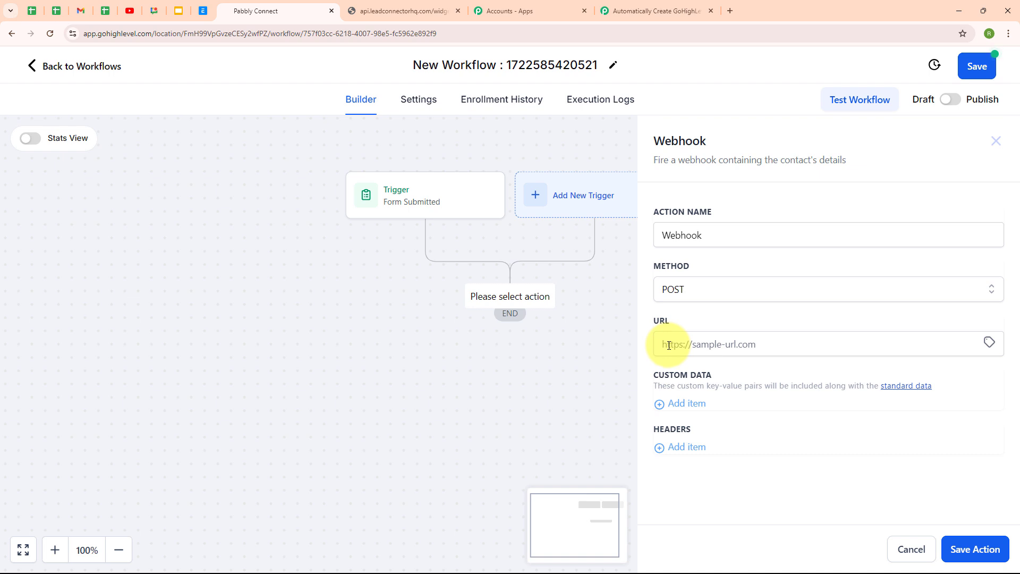
click(669, 346)
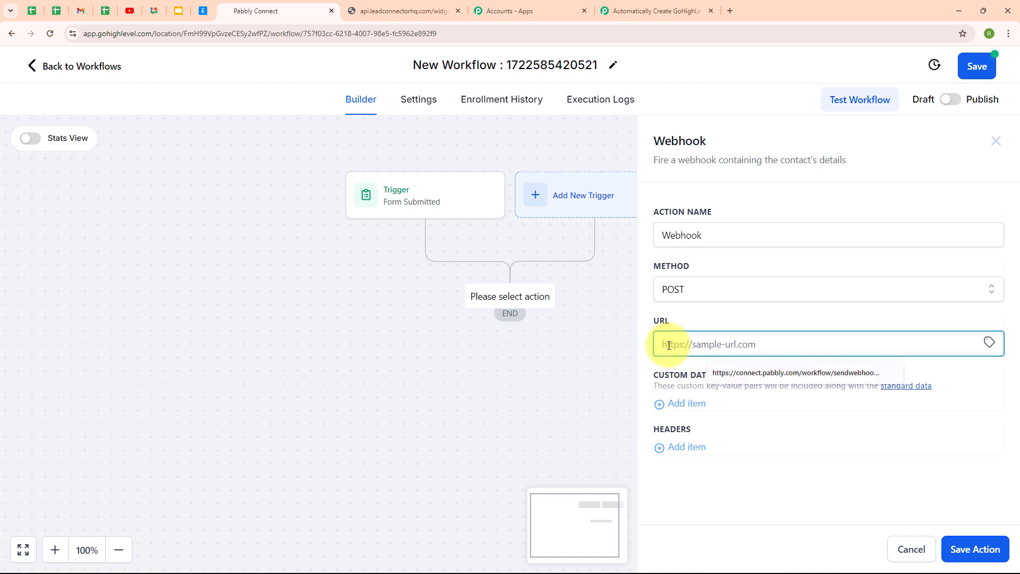
key(ctrl+v)
click(649, 338)
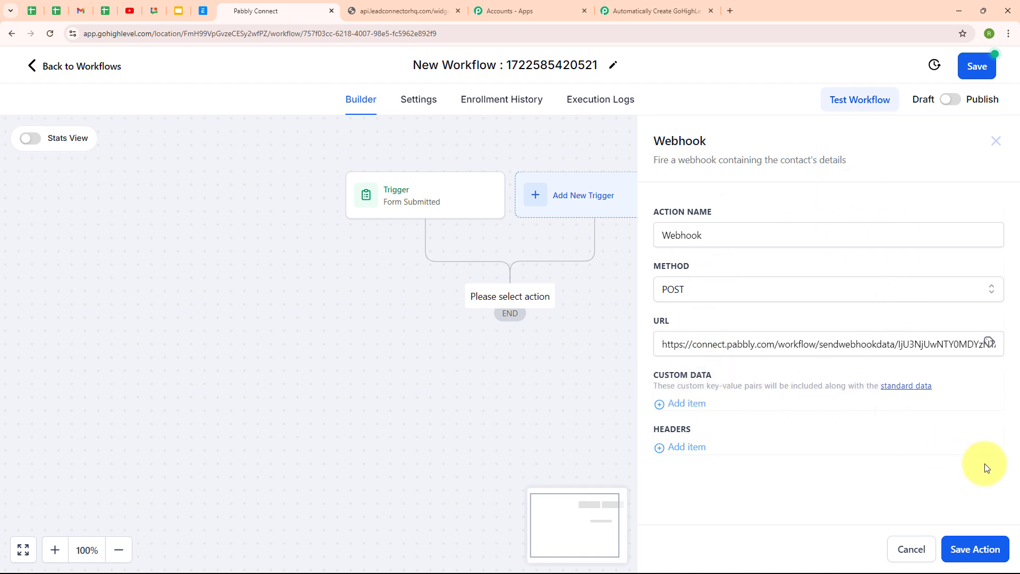
click(963, 548)
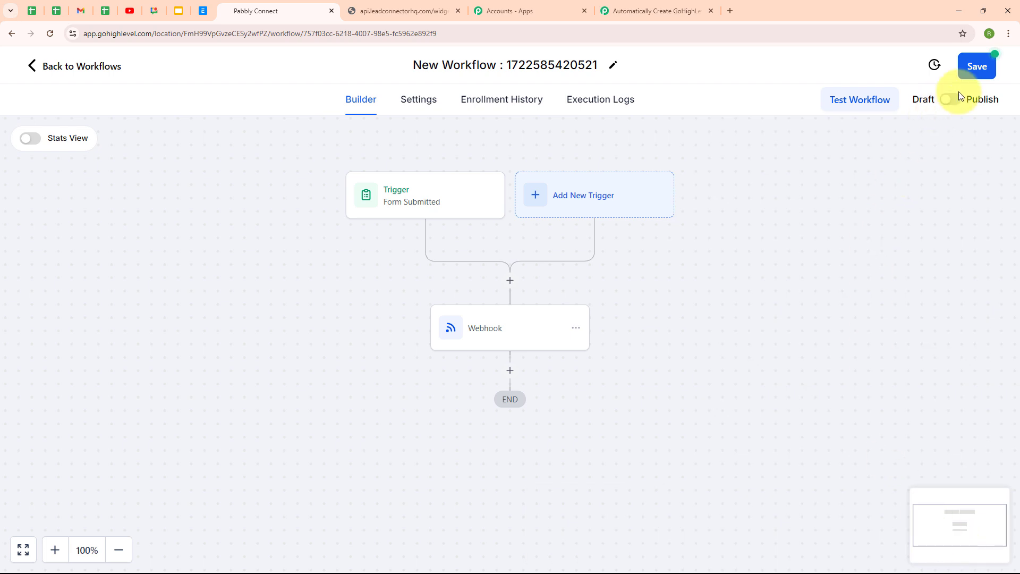
Save the workflow, switch it from Draft to Publish, save again and return to Workflows.
click(976, 78)
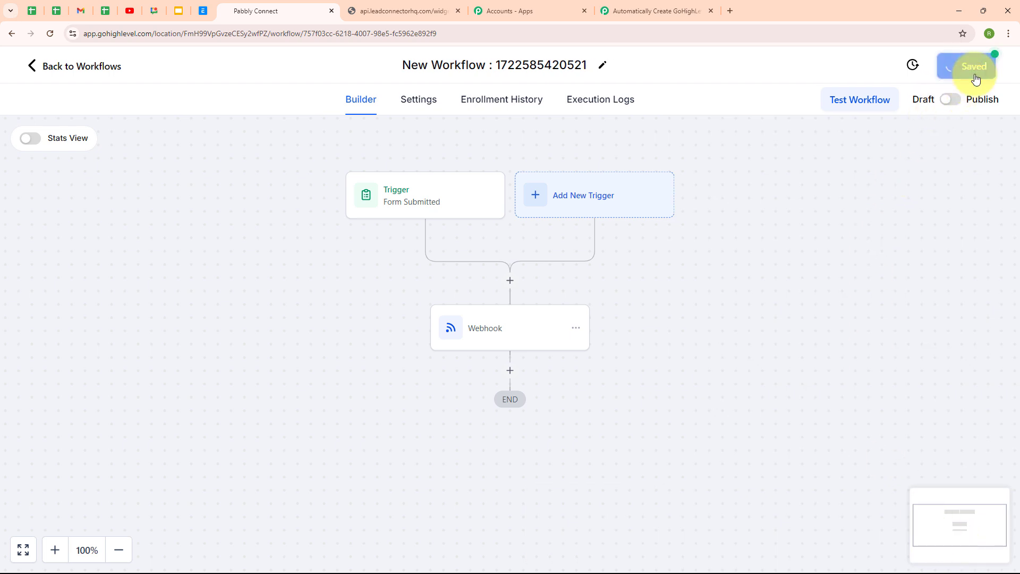
click(997, 70)
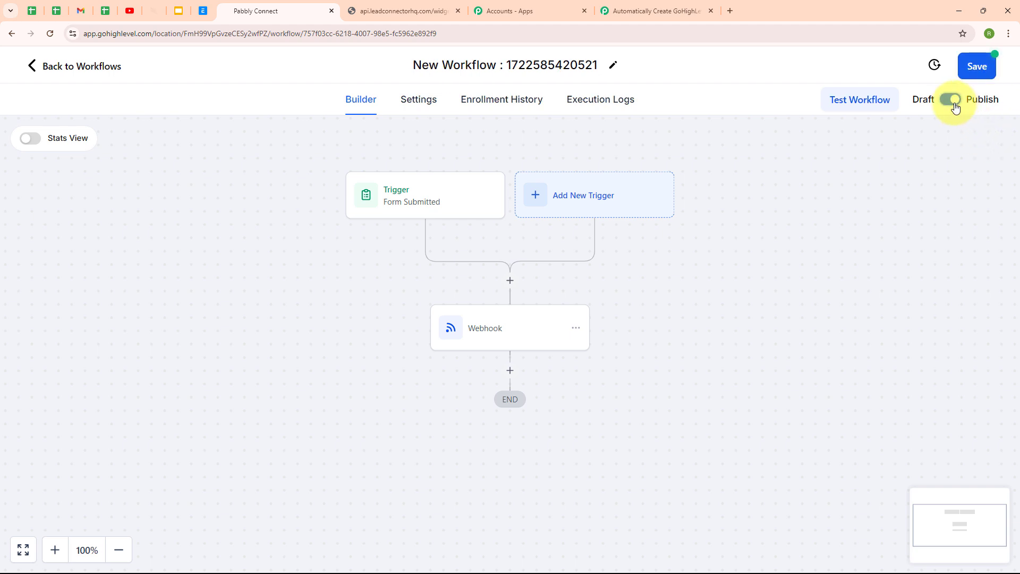
click(979, 66)
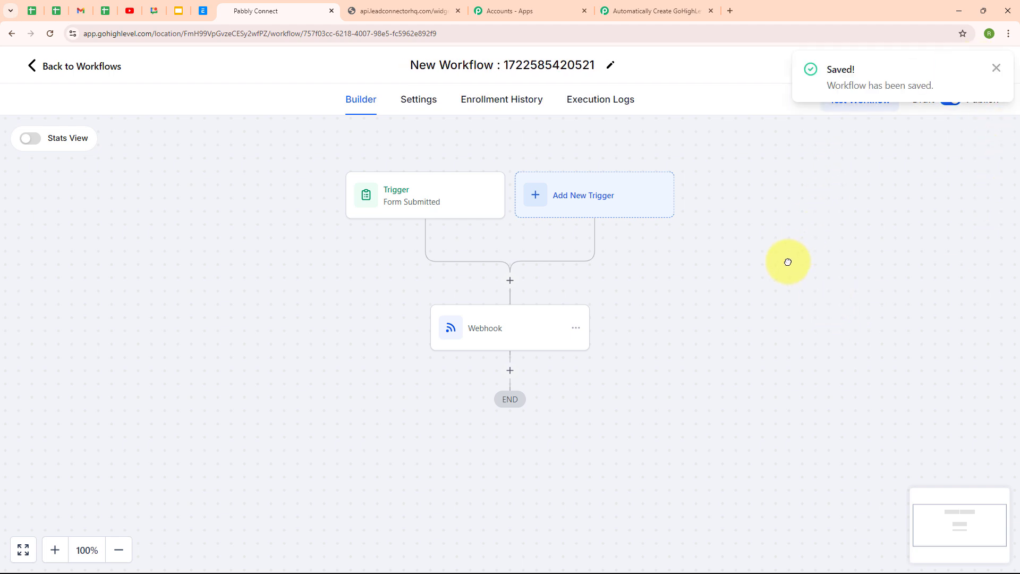
click(58, 69)
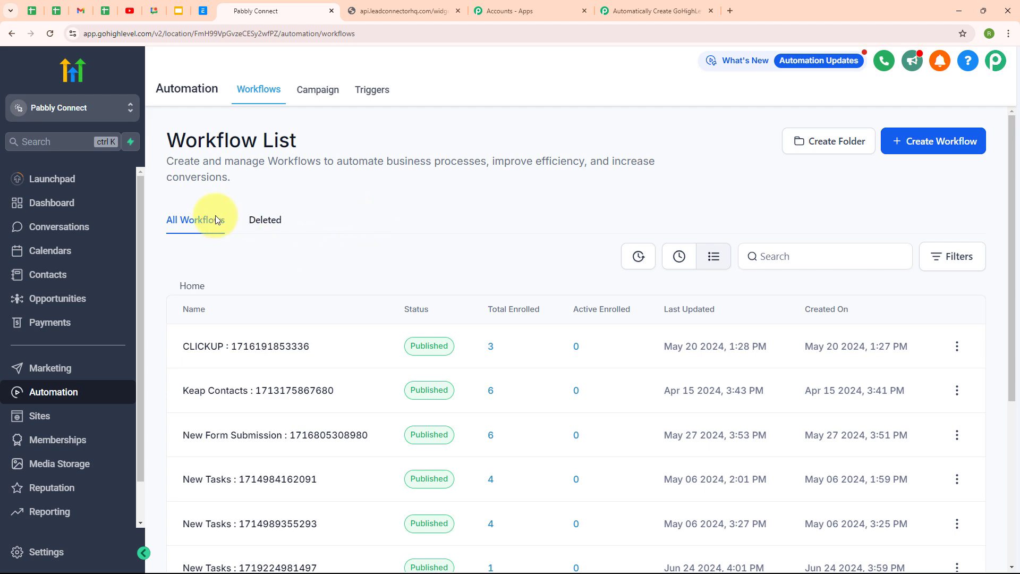
Confirm the Pabbly trigger shows Waiting For Webhook Response, then bring up the blank Sub Account form.
click(678, 10)
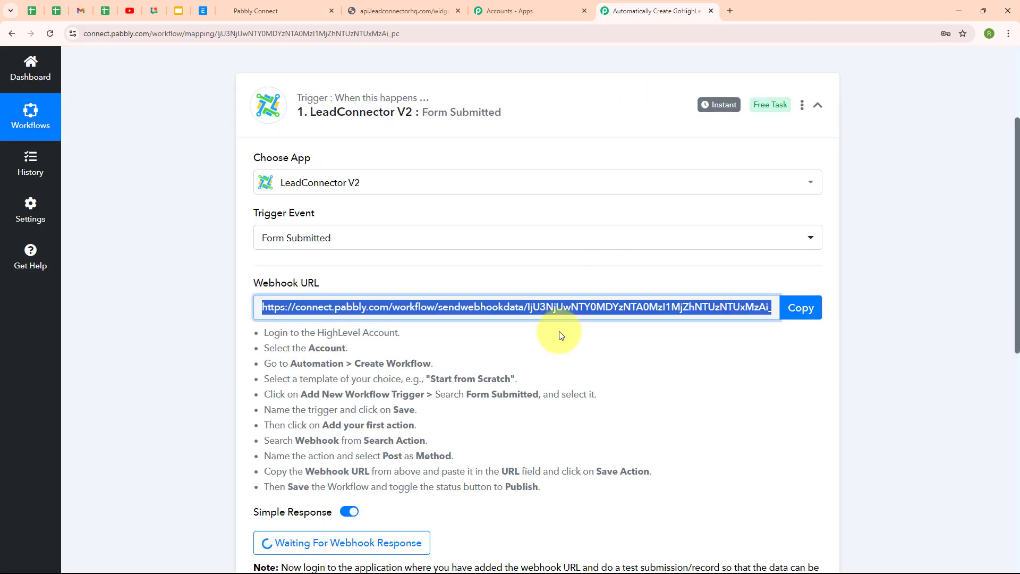
scroll(686, 461, down, 4)
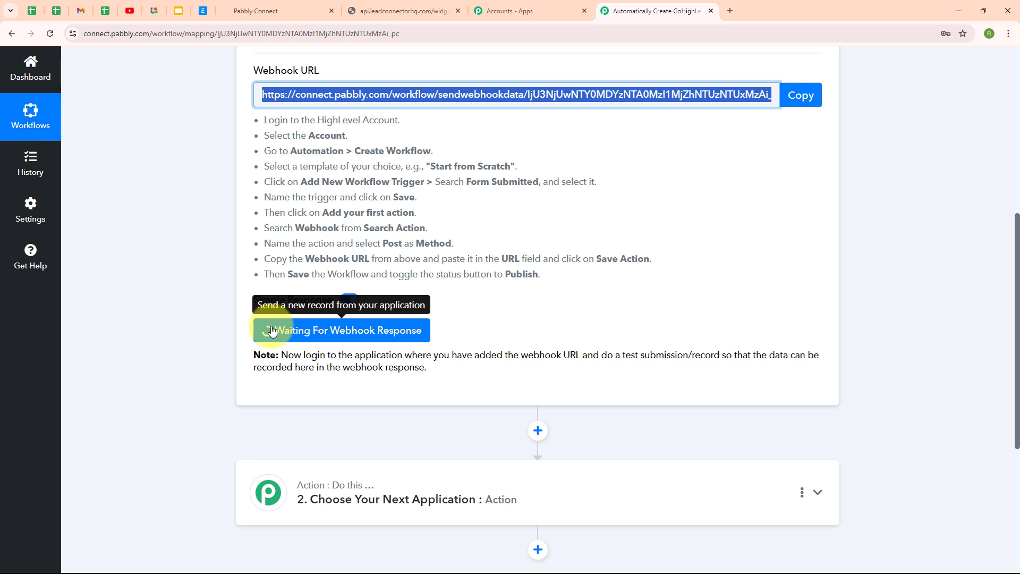
click(428, 10)
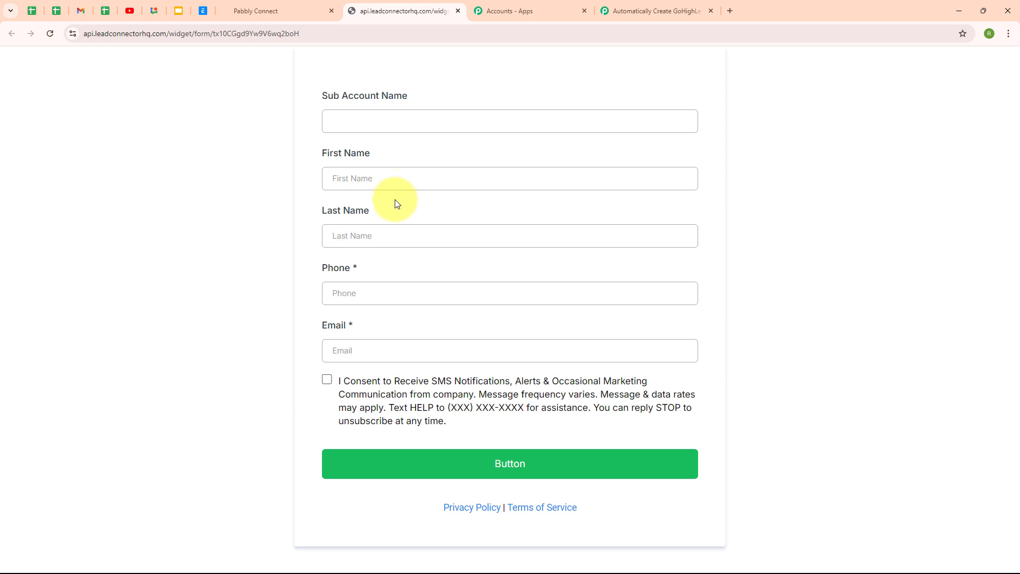
Enter sub-account name Test 000, first name Test 000 and last name Lead.
click(400, 121)
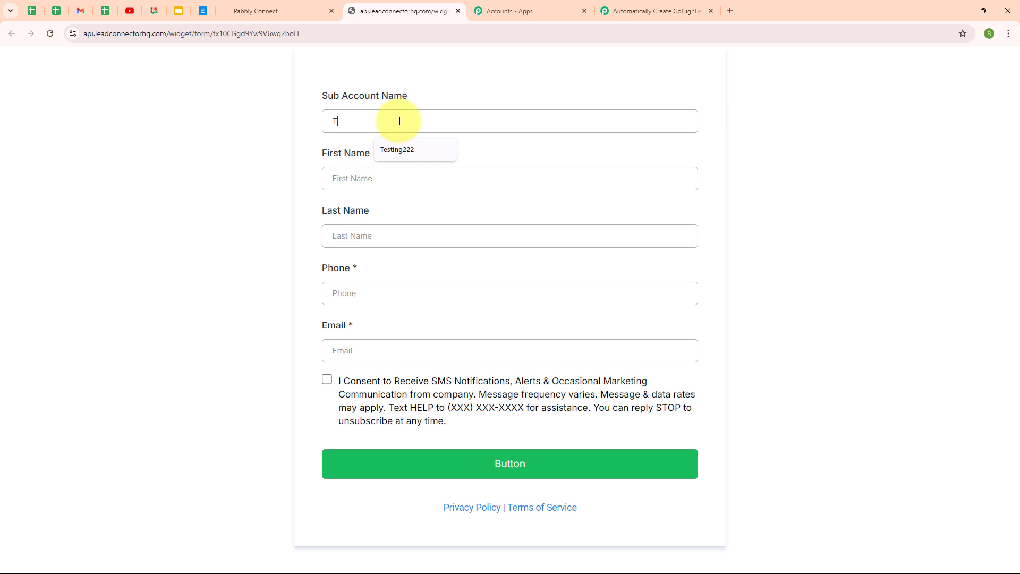
text(Test 000)
click(392, 179)
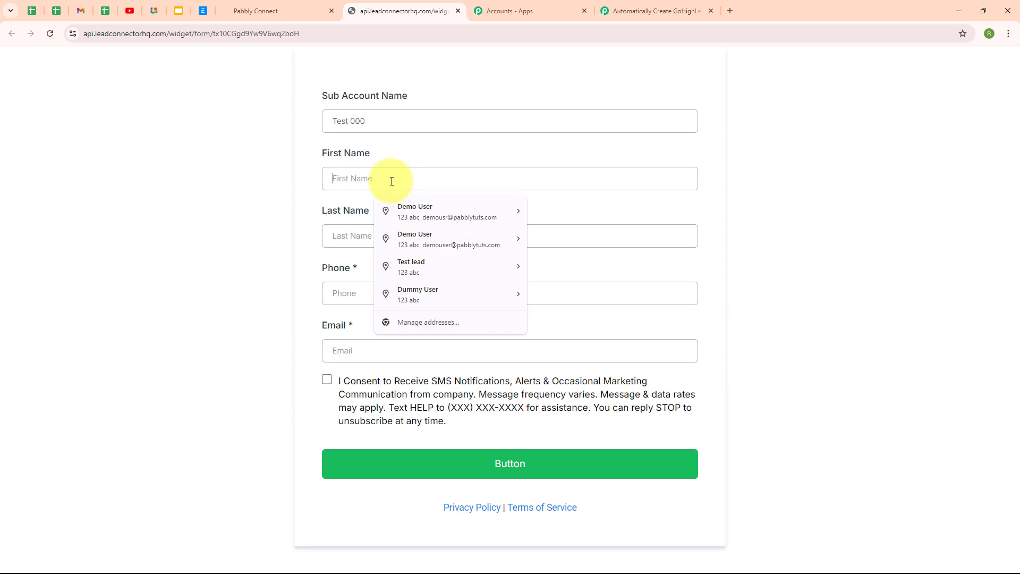
text(Test)
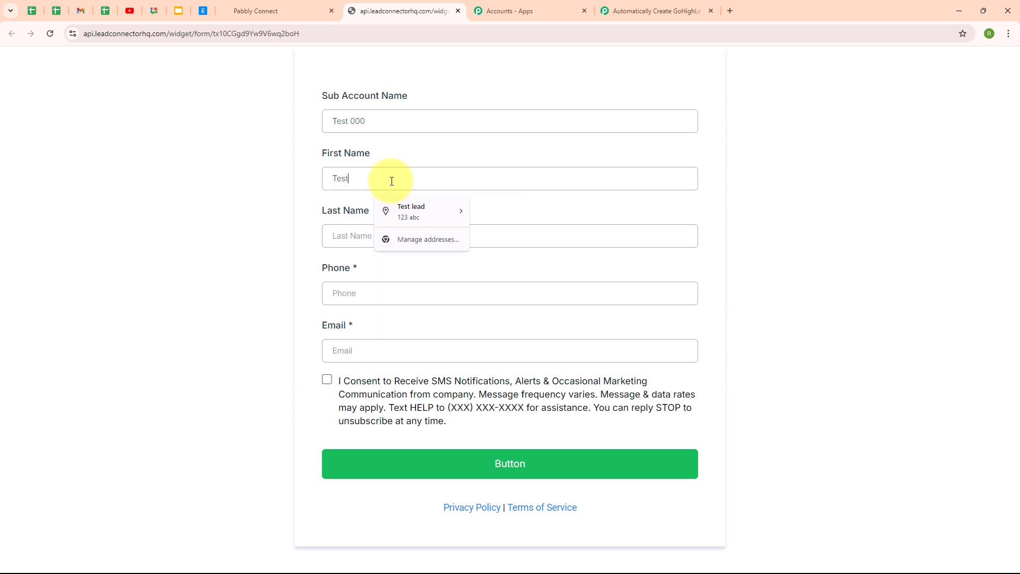
text( 000)
click(386, 236)
text(Lead)
Add a test phone number and e-mail address, give SMS consent and submit the form.
click(358, 293)
text(070000 00000)
click(367, 354)
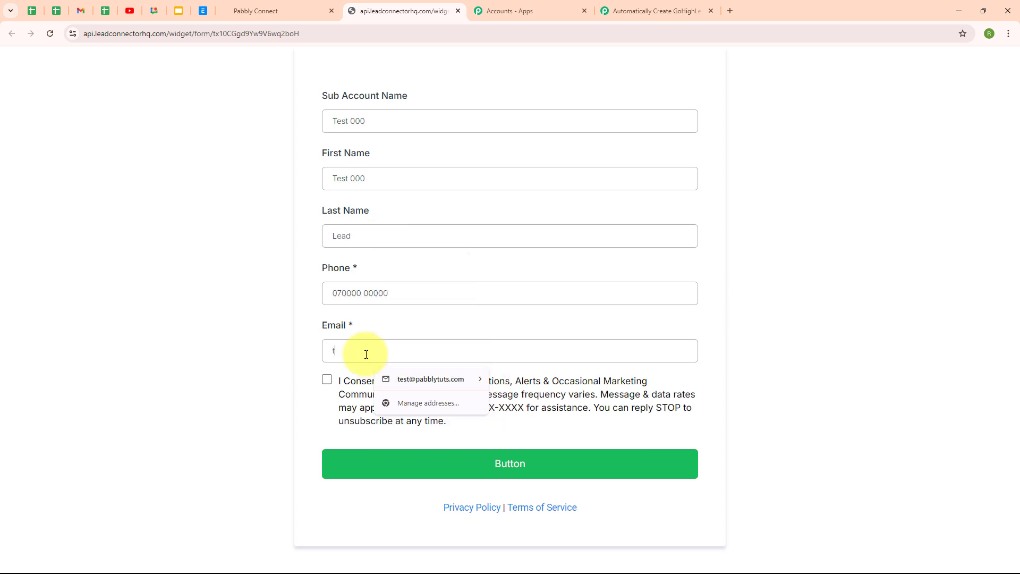
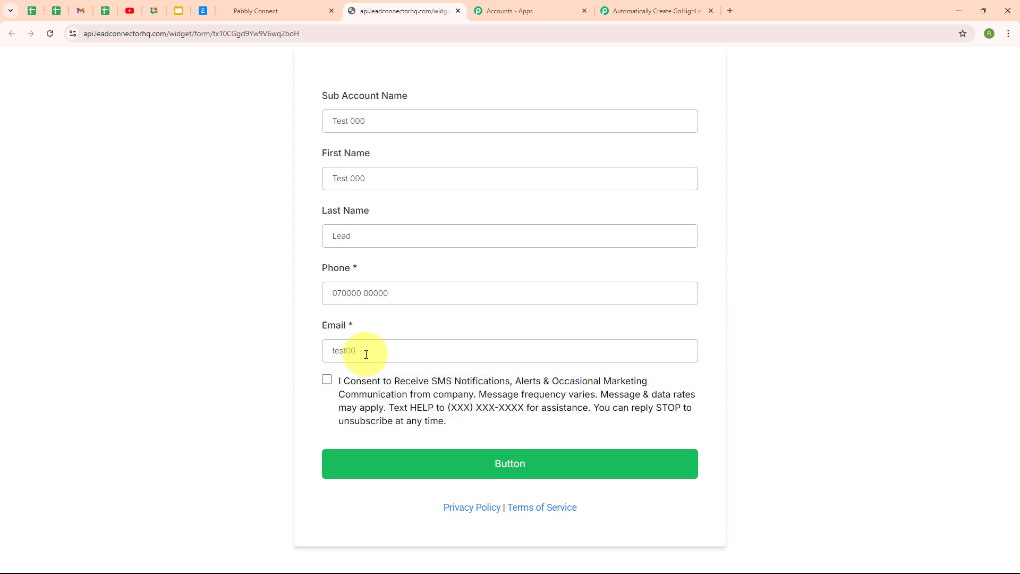
click(327, 380)
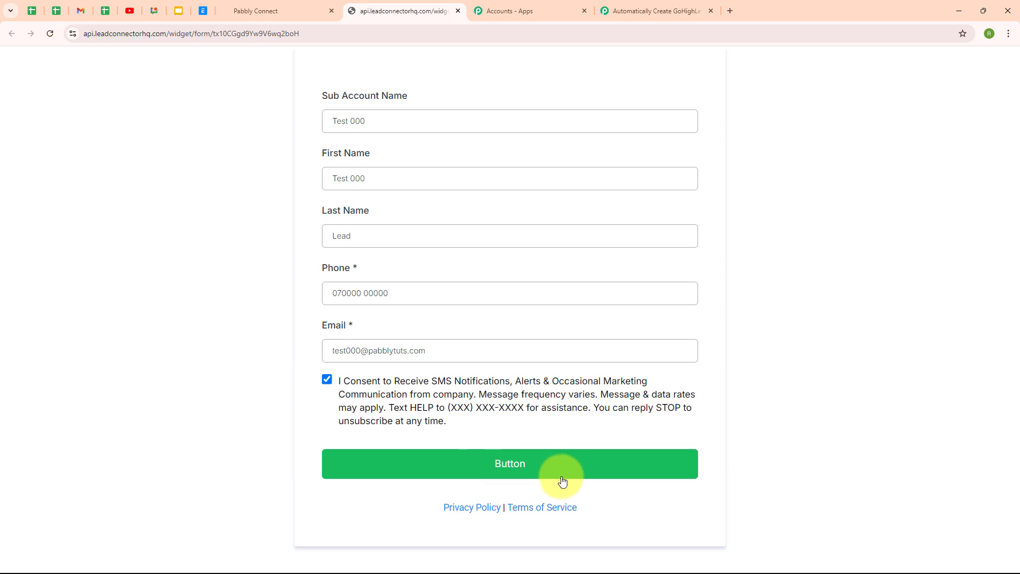
click(516, 470)
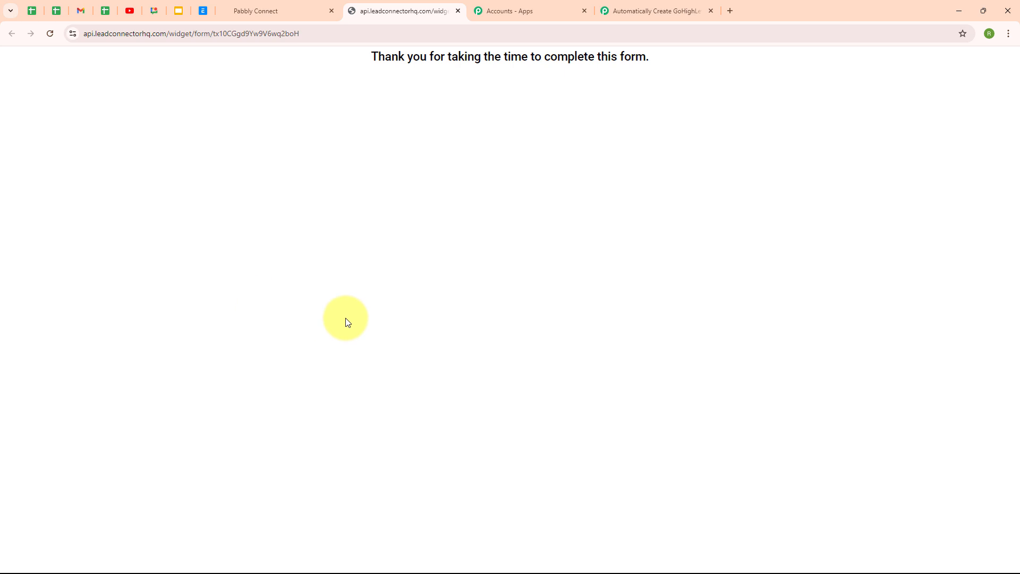
Back in the workflow, check the captured Workflow Name, Workflow Id, Phone and Location Name values.
click(664, 12)
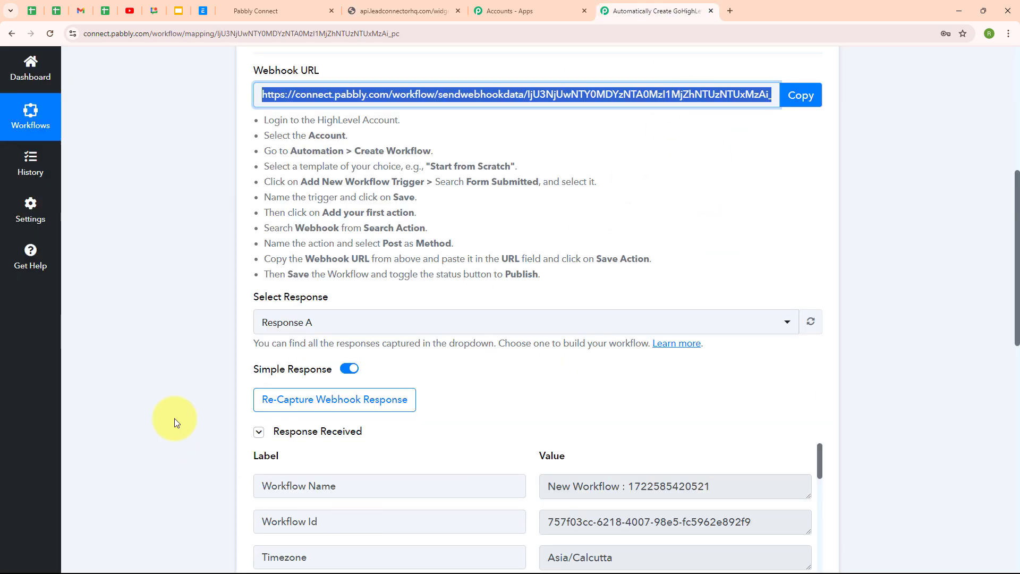
scroll(886, 401, down, 3)
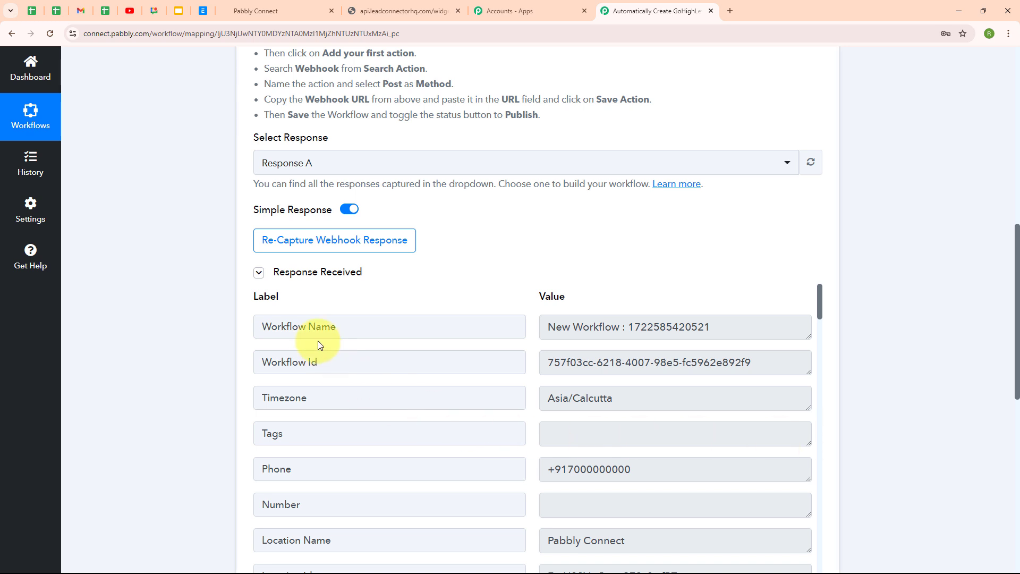
click(727, 326)
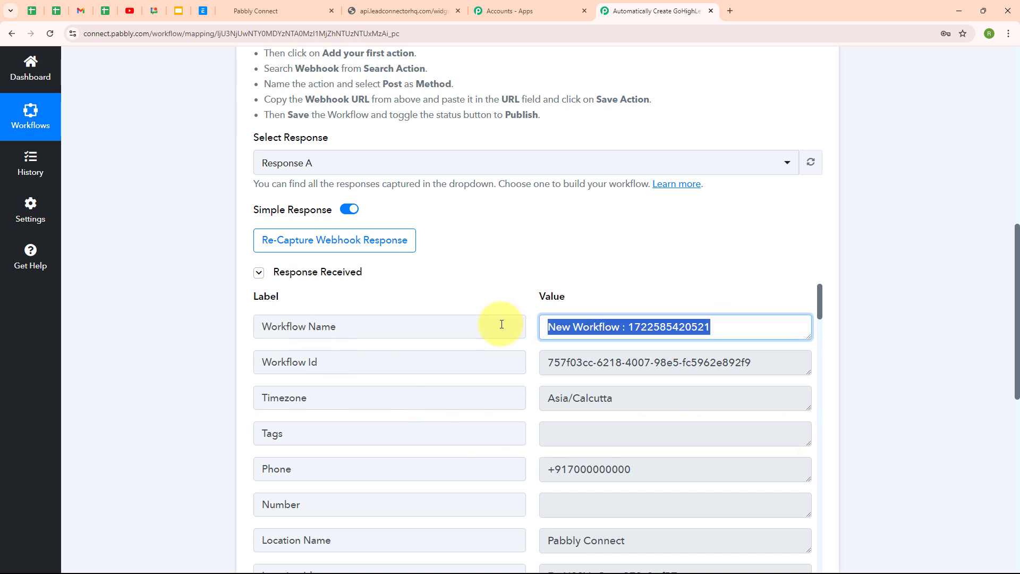
click(770, 365)
scroll(742, 387, down, 3)
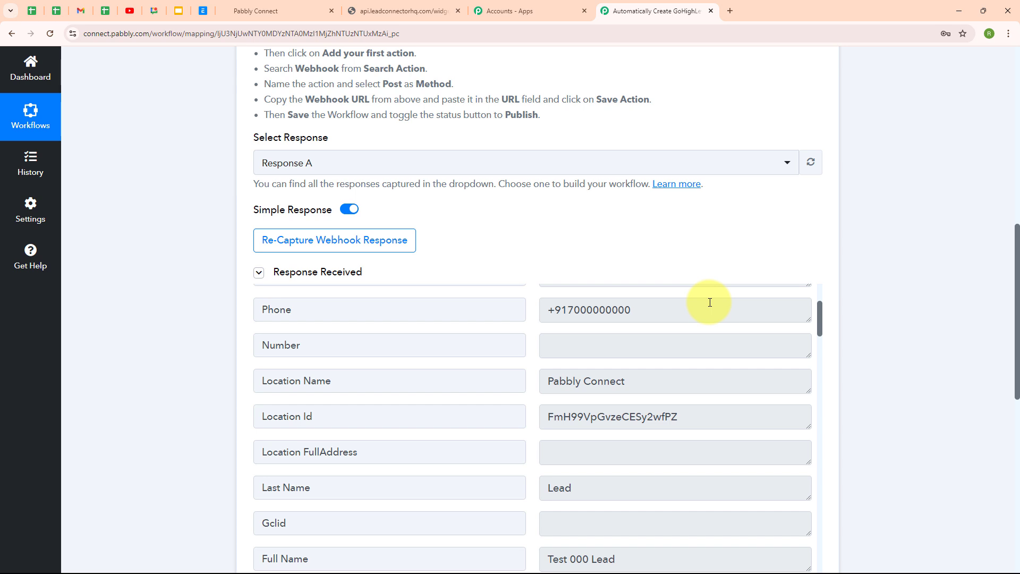
click(655, 316)
click(651, 371)
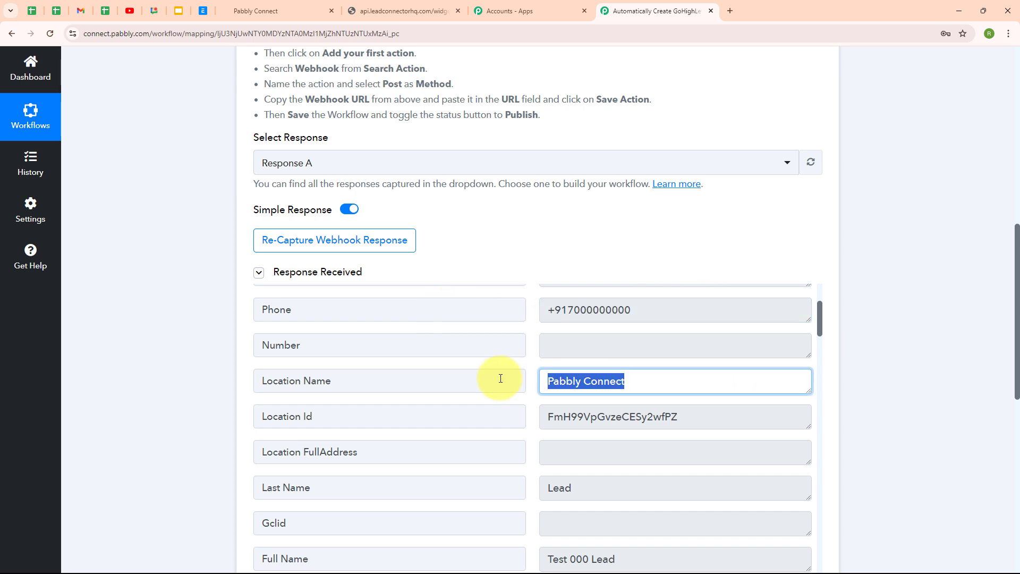
Check the captured Last Name, Full Name, First Name and Email values.
scroll(713, 374, down, 2)
scroll(691, 373, down, 1)
click(544, 335)
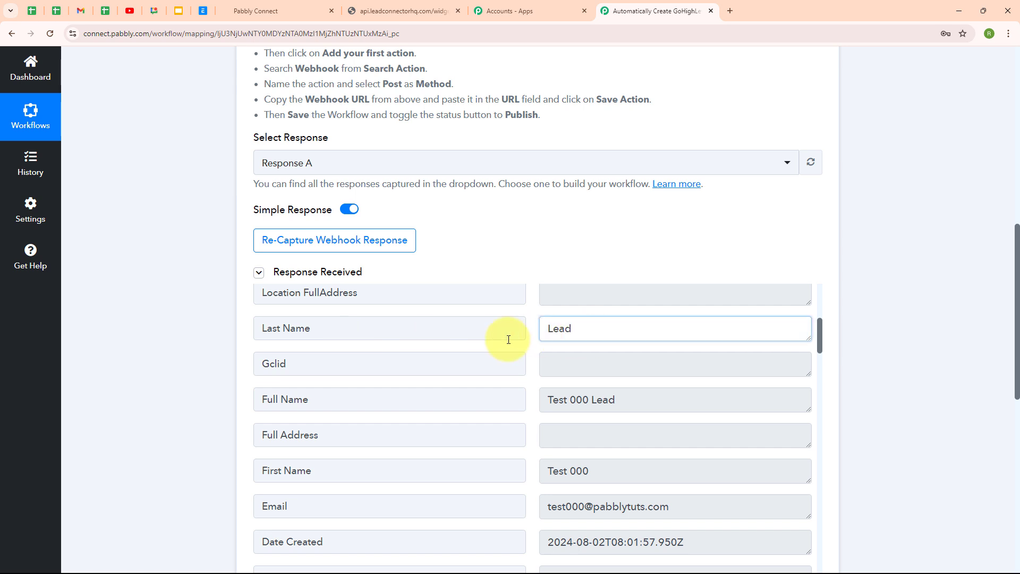
click(642, 398)
click(553, 469)
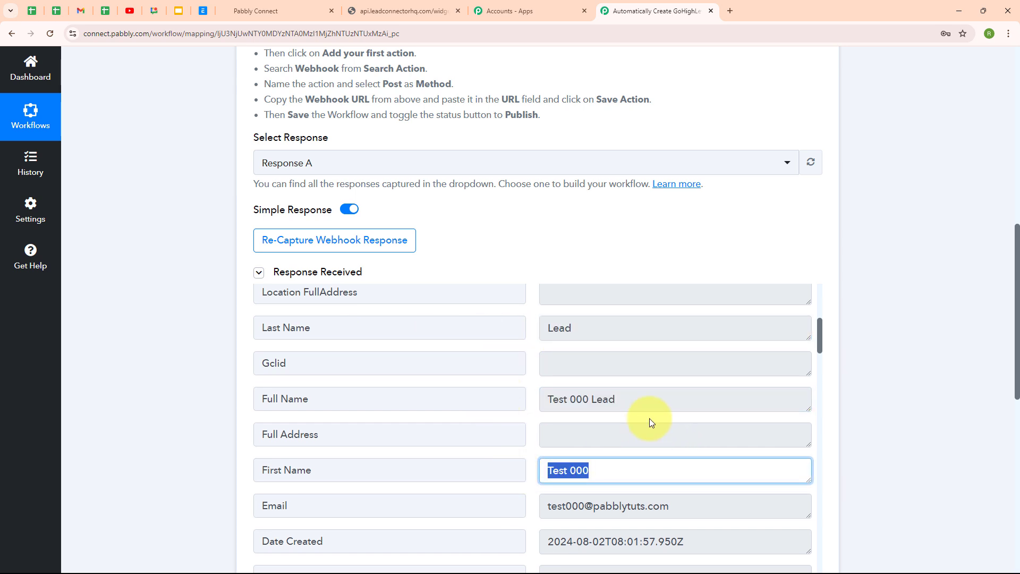
scroll(650, 420, down, 3)
click(664, 347)
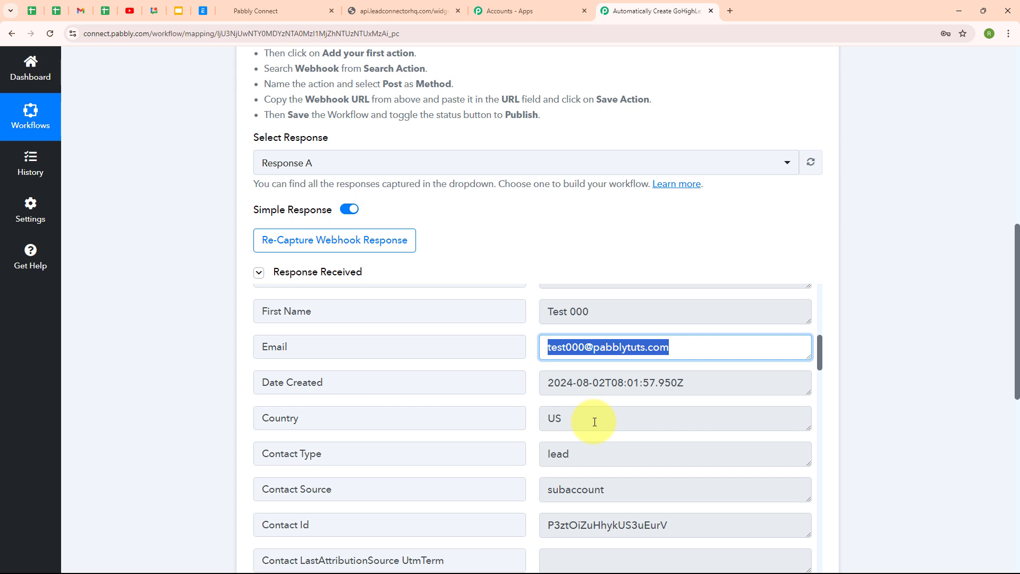
Verify the captured Sub Account Name is Test 000, then return to the top of the response.
scroll(597, 421, down, 3)
scroll(595, 422, down, 12)
click(631, 466)
click(807, 484)
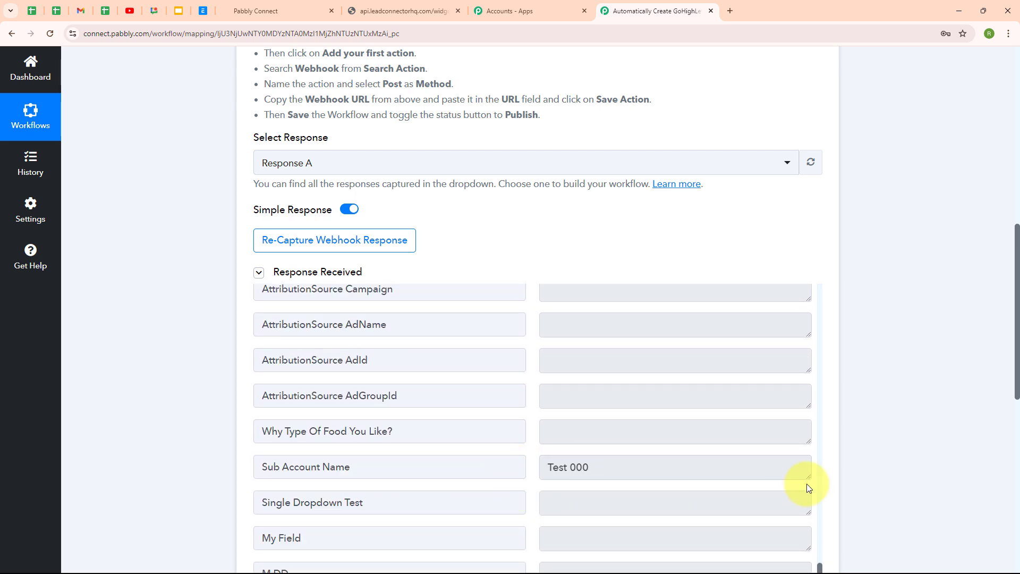
scroll(785, 481, down, 3)
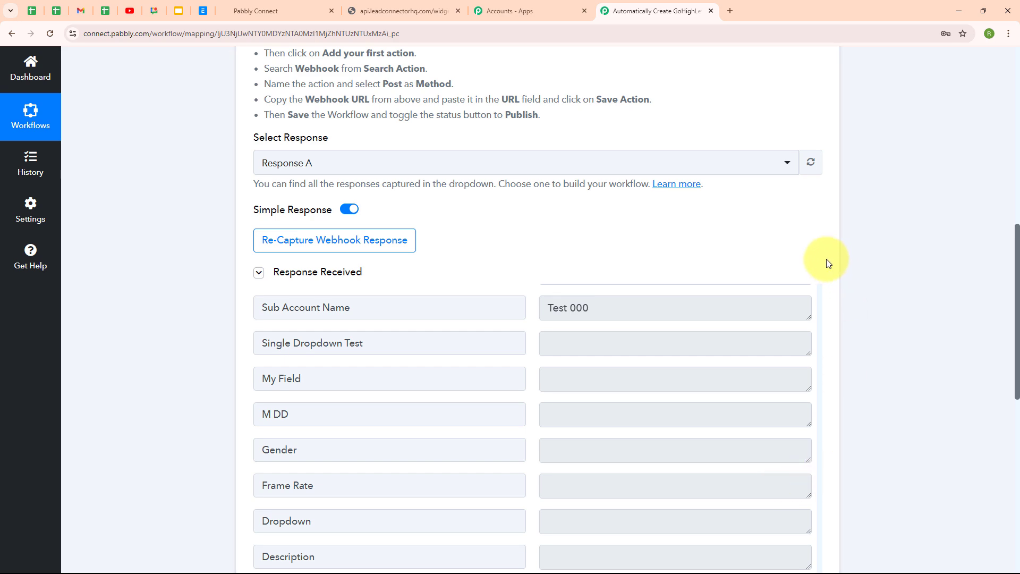
scroll(825, 329, up, 4)
scroll(818, 383, up, 6)
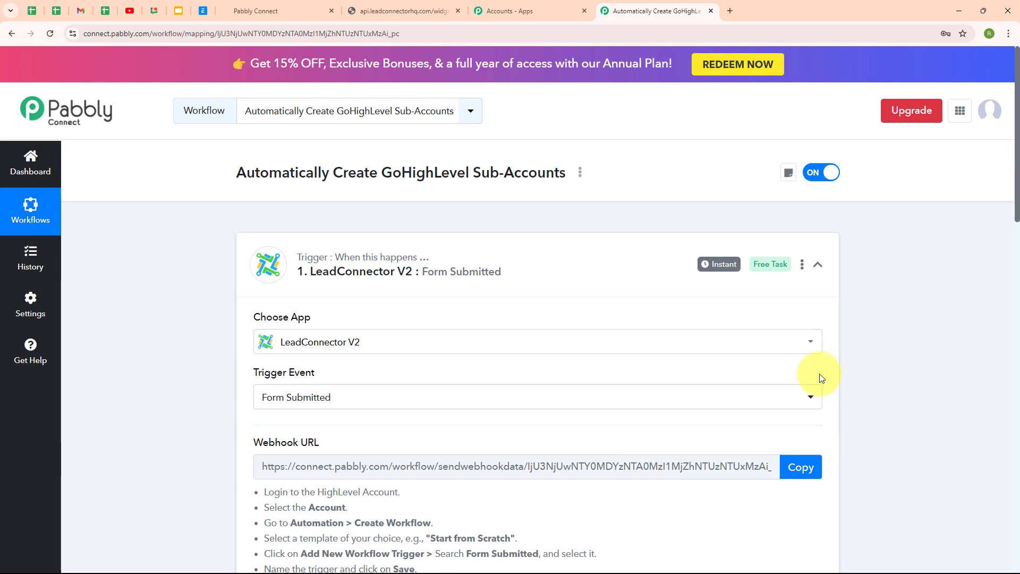
Collapse the trigger and set the action app to LeadConnector V2 with the Create Location (Sub-Account) event.
click(820, 266)
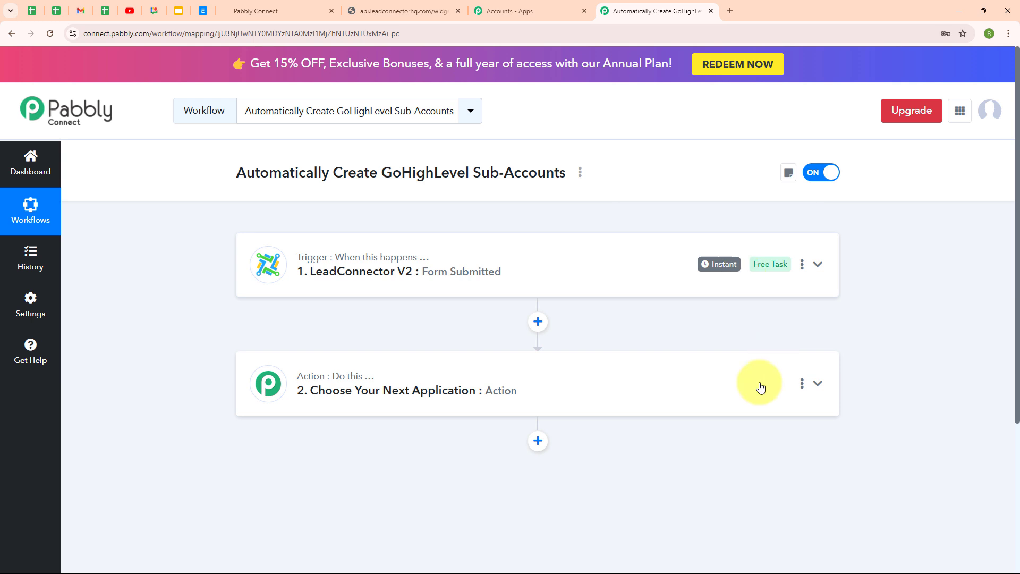
click(289, 378)
scroll(288, 378, down, 4)
click(369, 272)
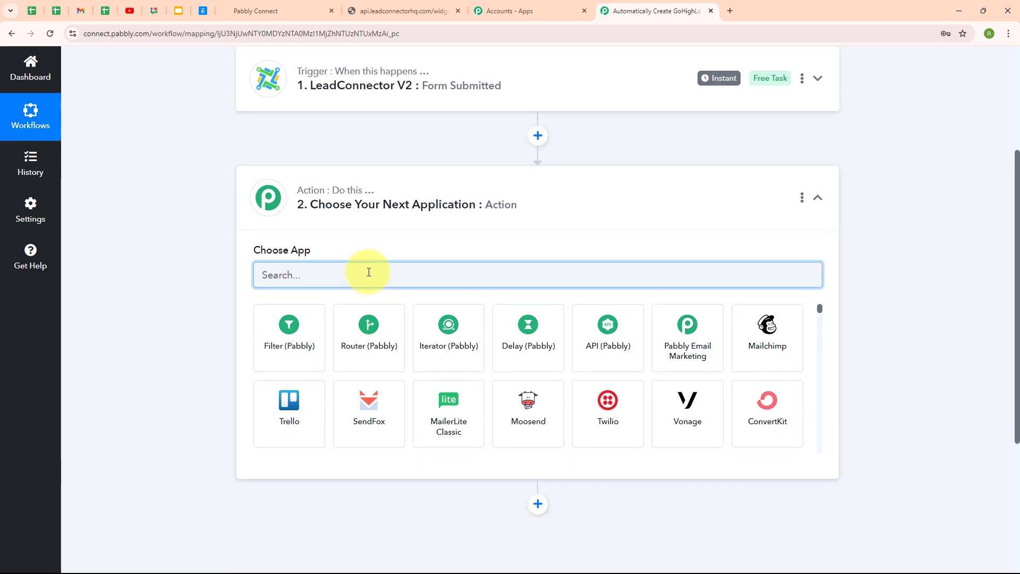
text(lead)
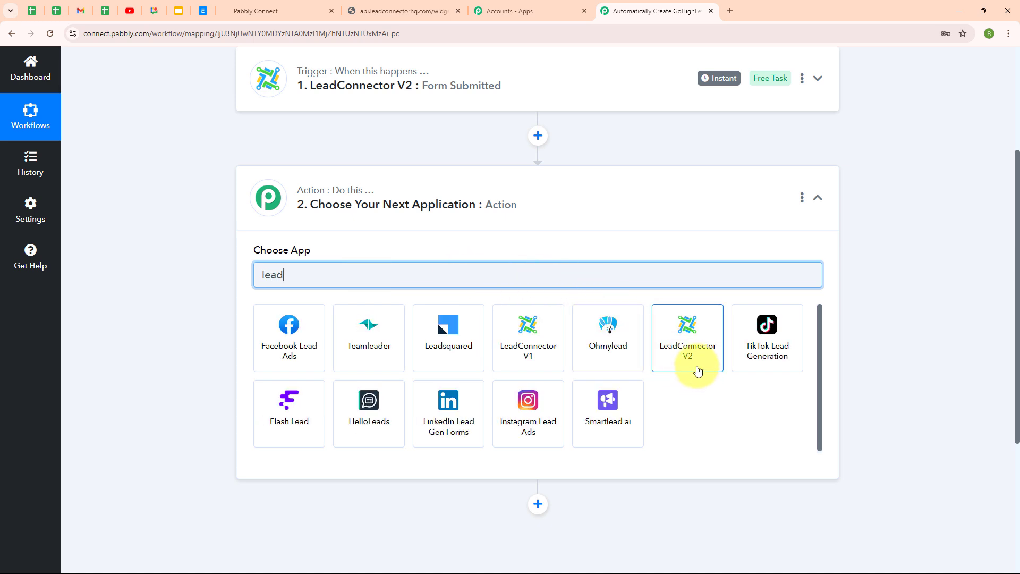
click(698, 370)
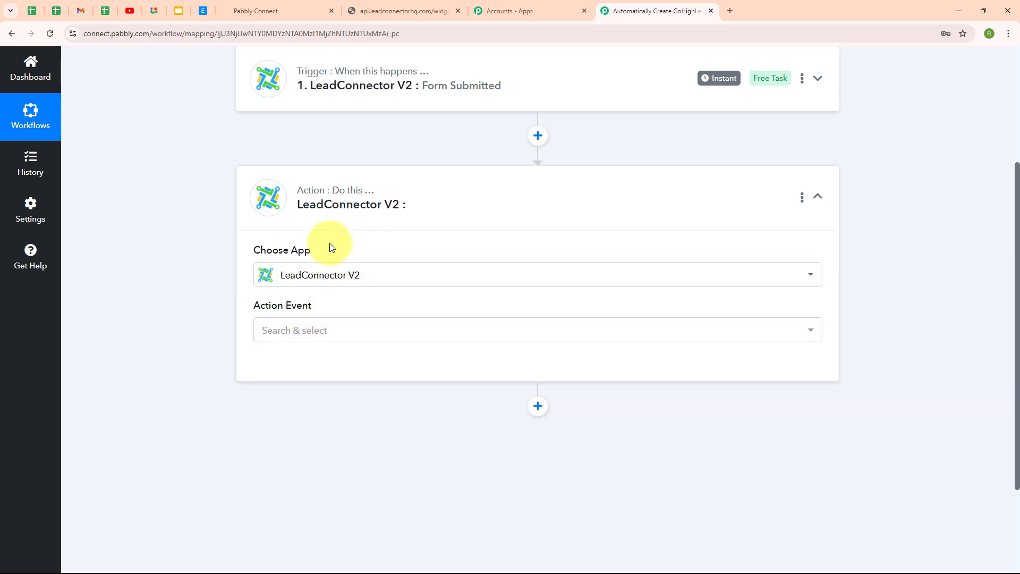
click(332, 336)
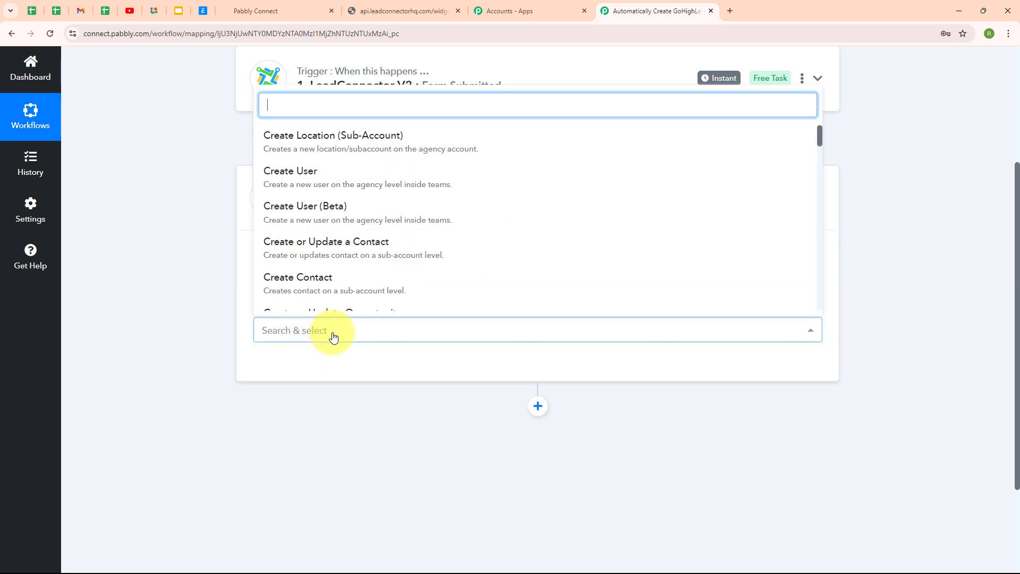
click(387, 155)
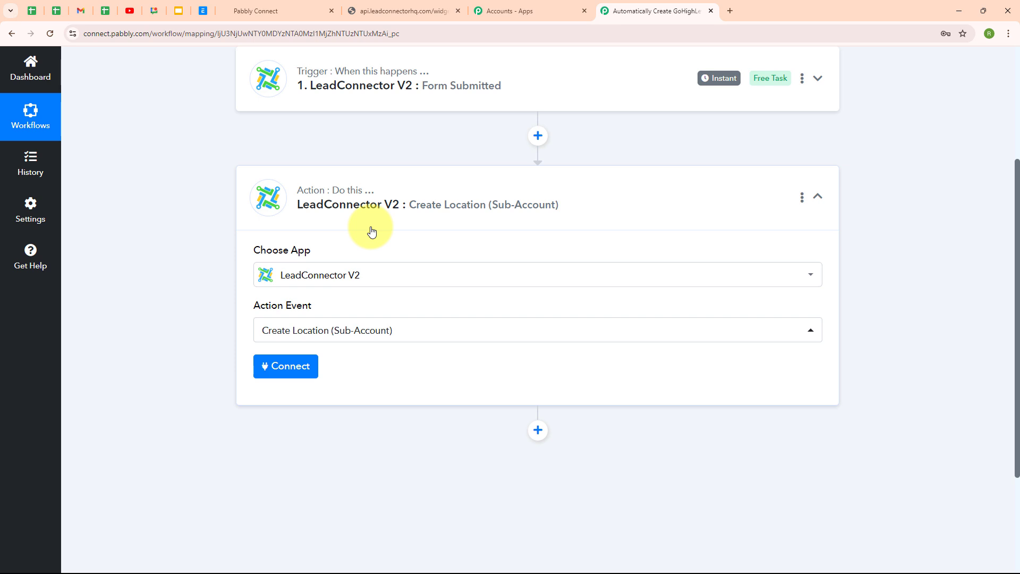
Add a new LeadConnector V2 connection for the agency, allowing all sub-accounts and automatic future installation.
click(256, 371)
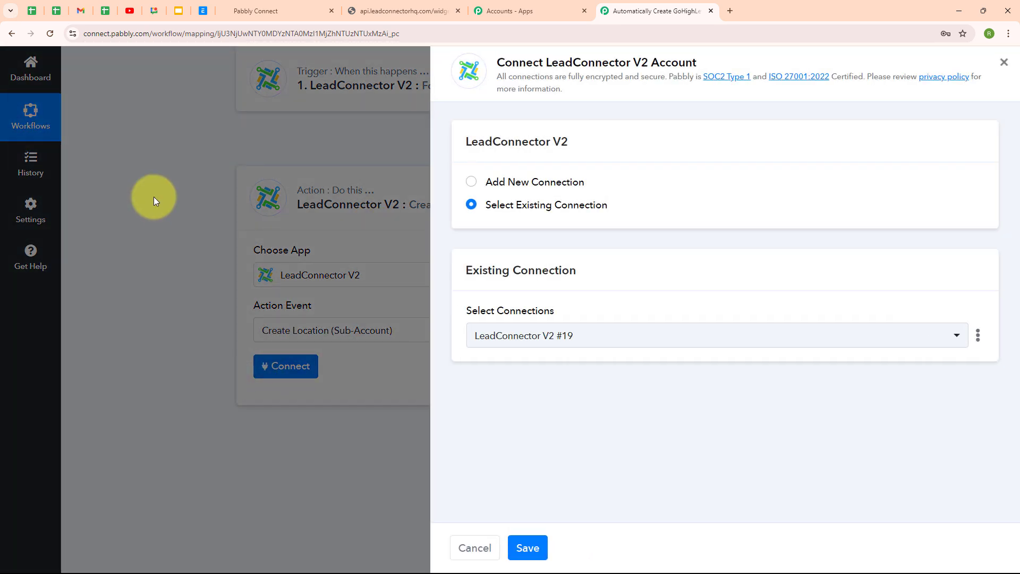
click(470, 183)
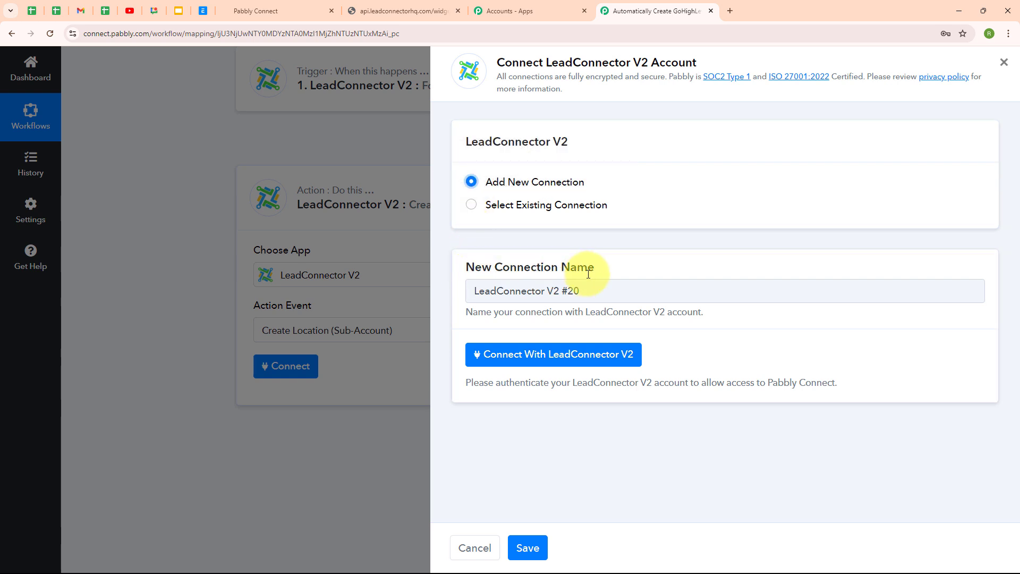
click(545, 356)
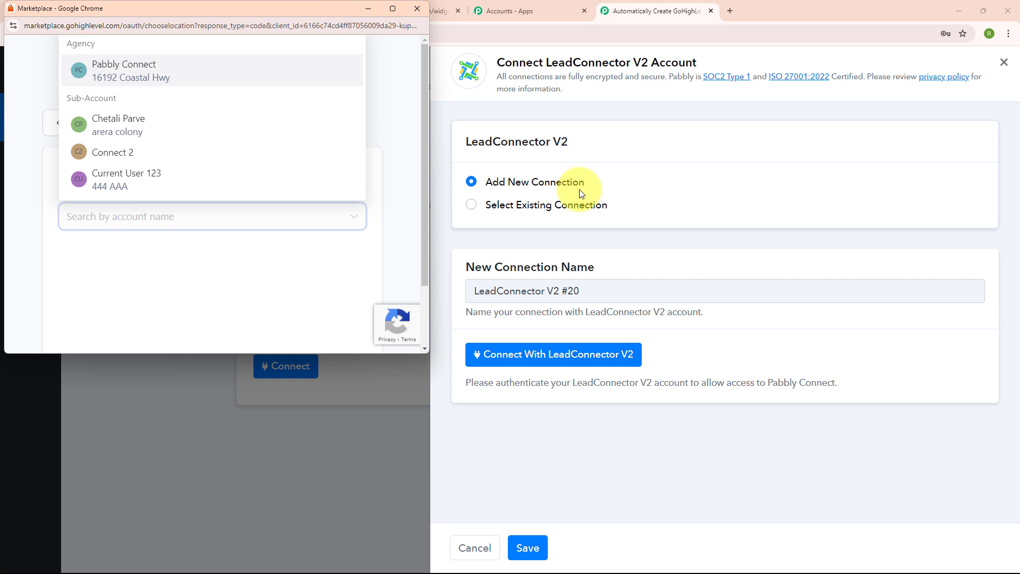
click(151, 79)
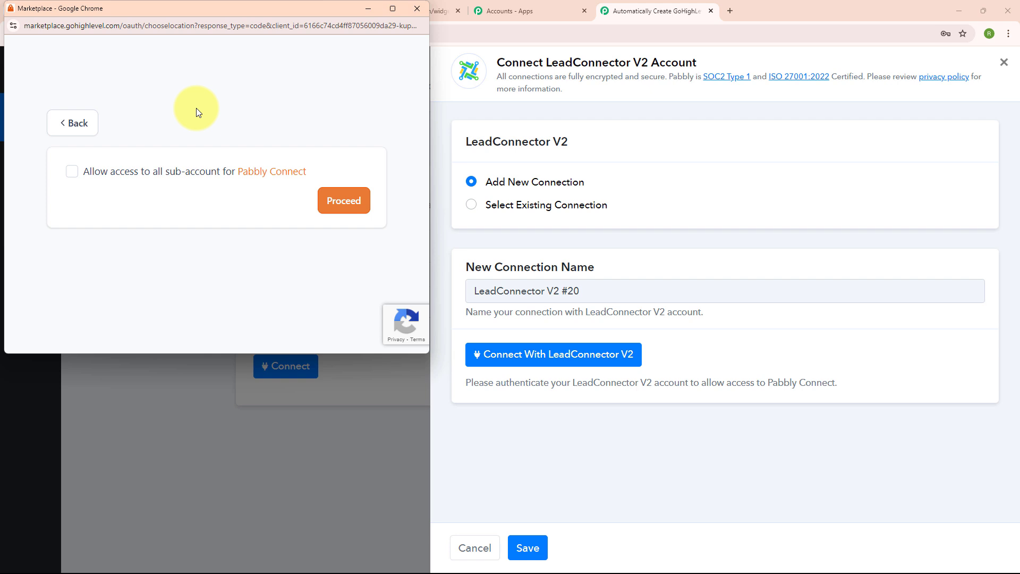
click(70, 173)
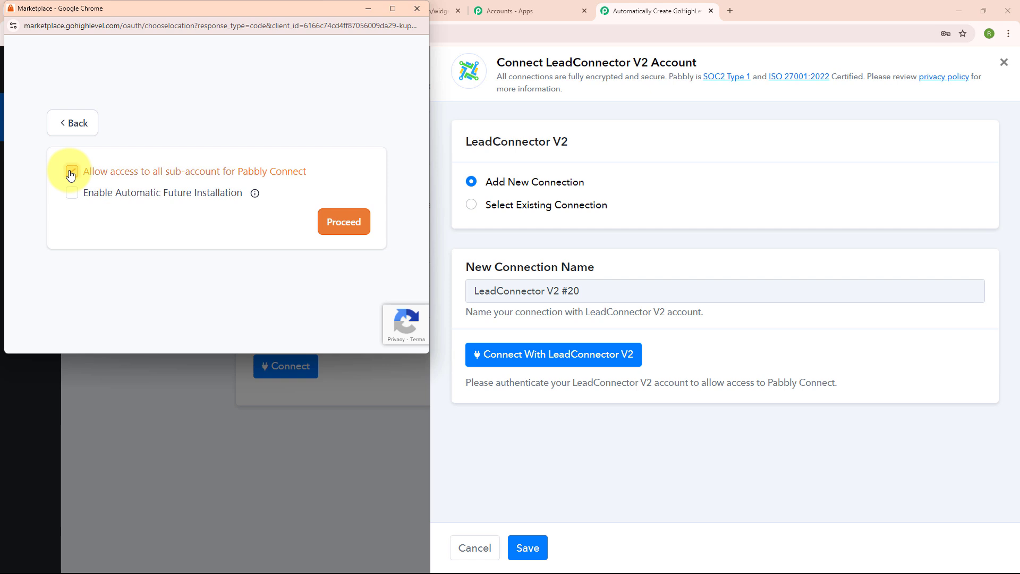
click(73, 194)
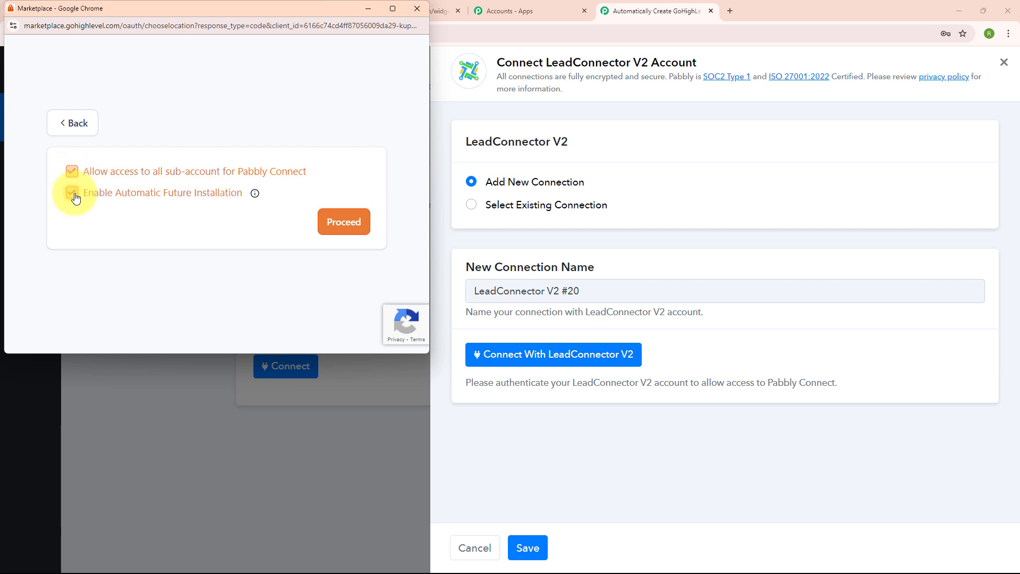
click(344, 223)
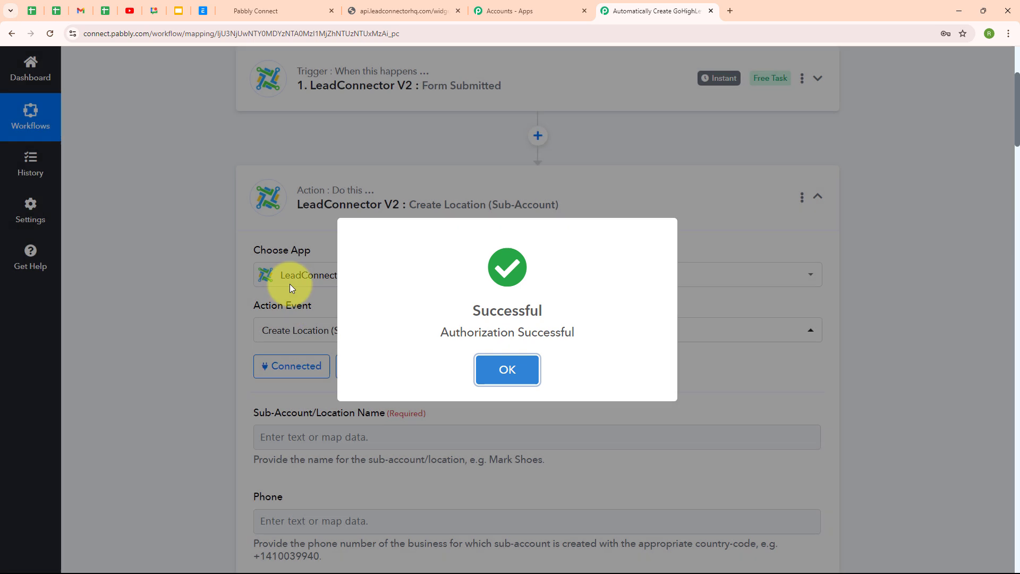
click(507, 369)
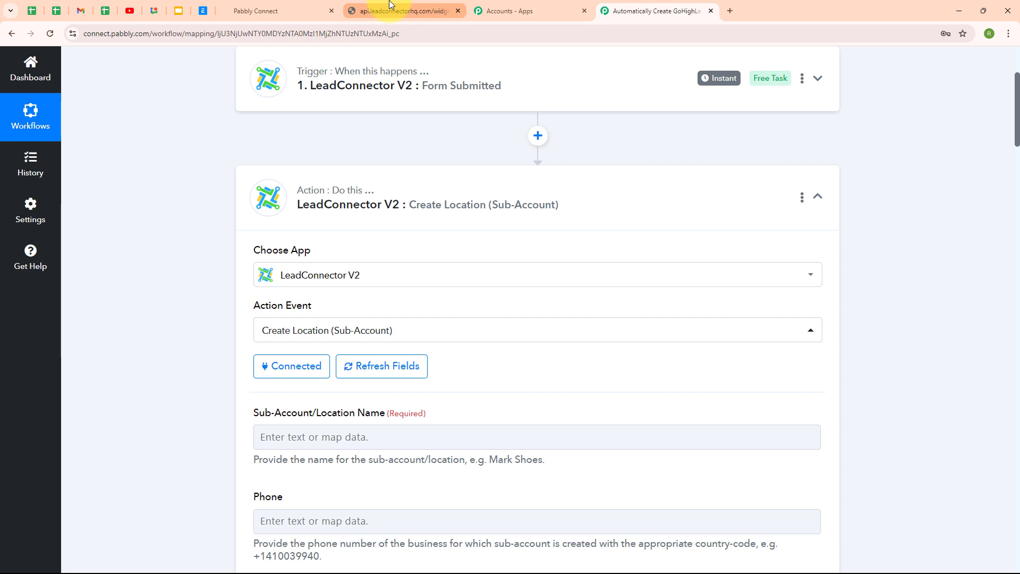
Map the submitted Sub Account Name into the Sub-Account/Location Name field.
click(319, 6)
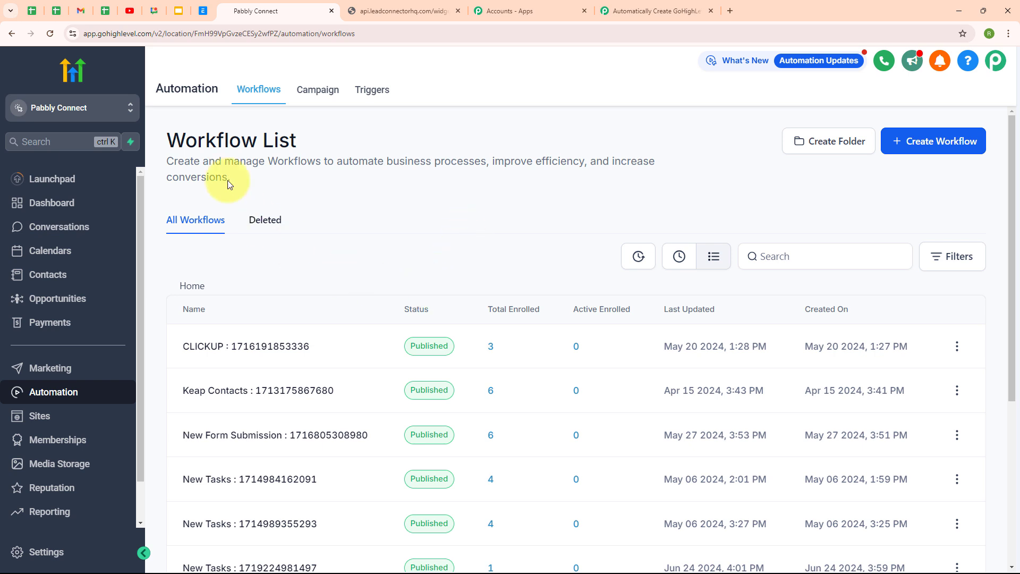
click(603, 14)
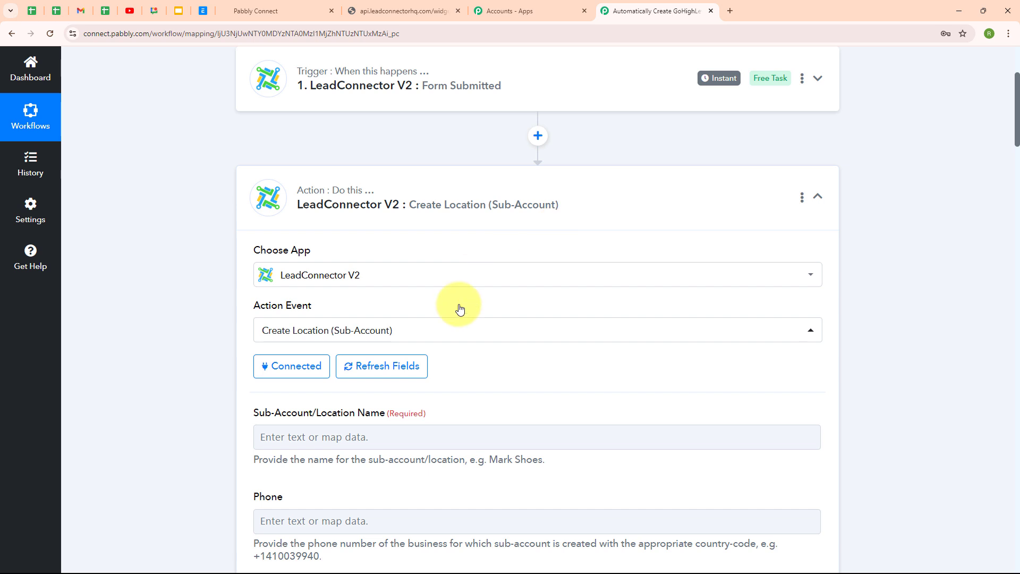
scroll(613, 384, down, 5)
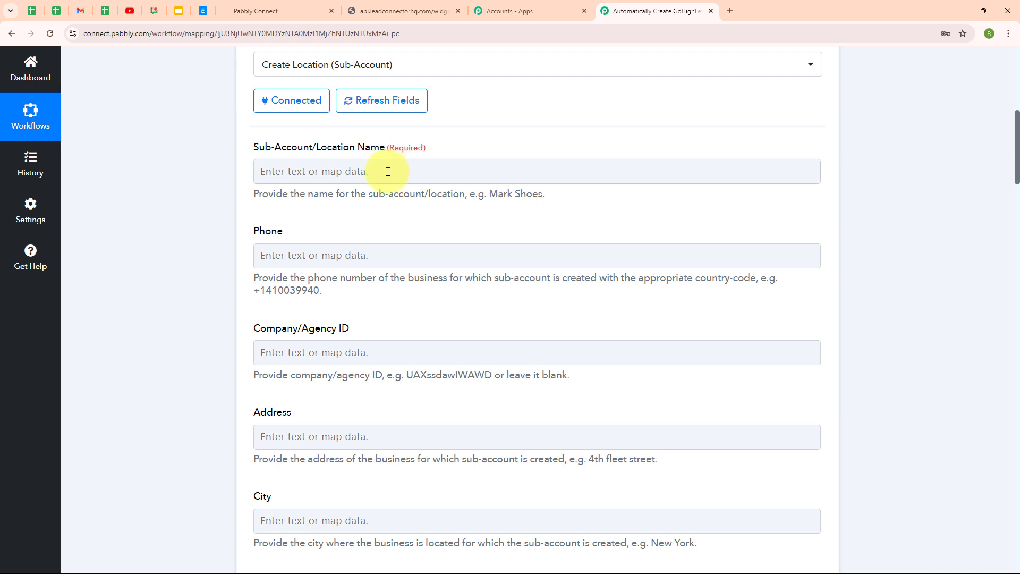
click(267, 167)
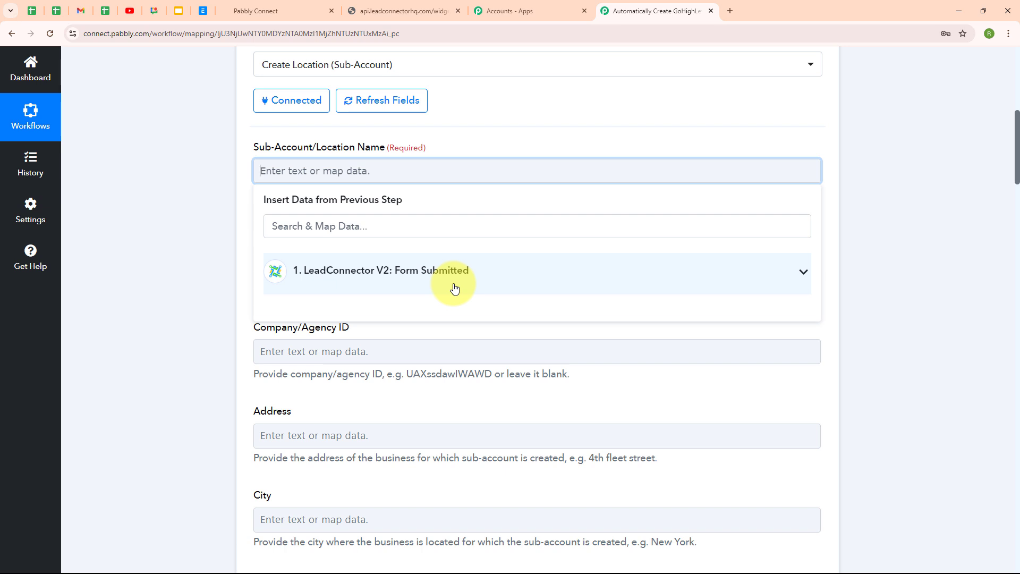
click(455, 288)
click(340, 223)
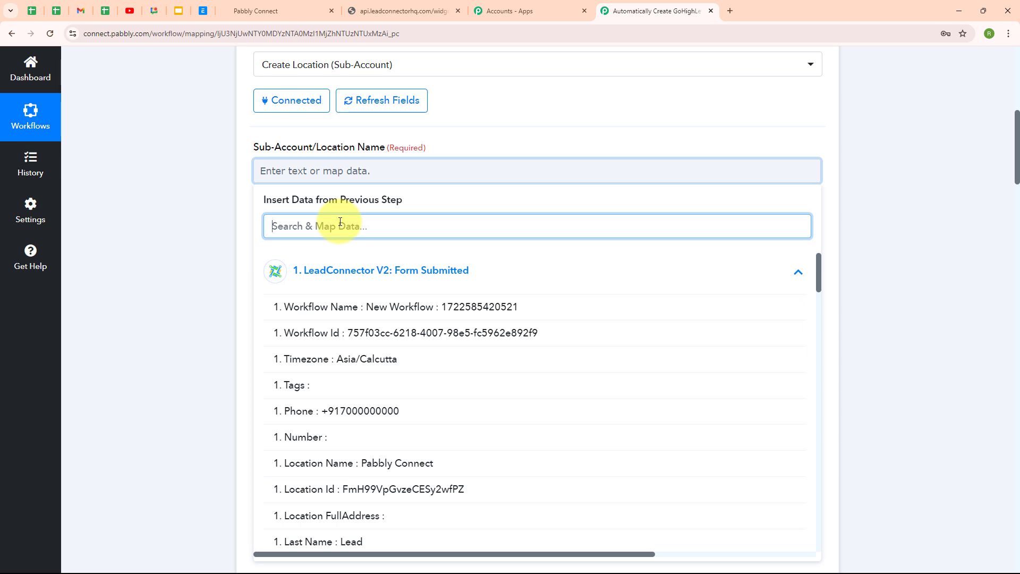
text(Nam)
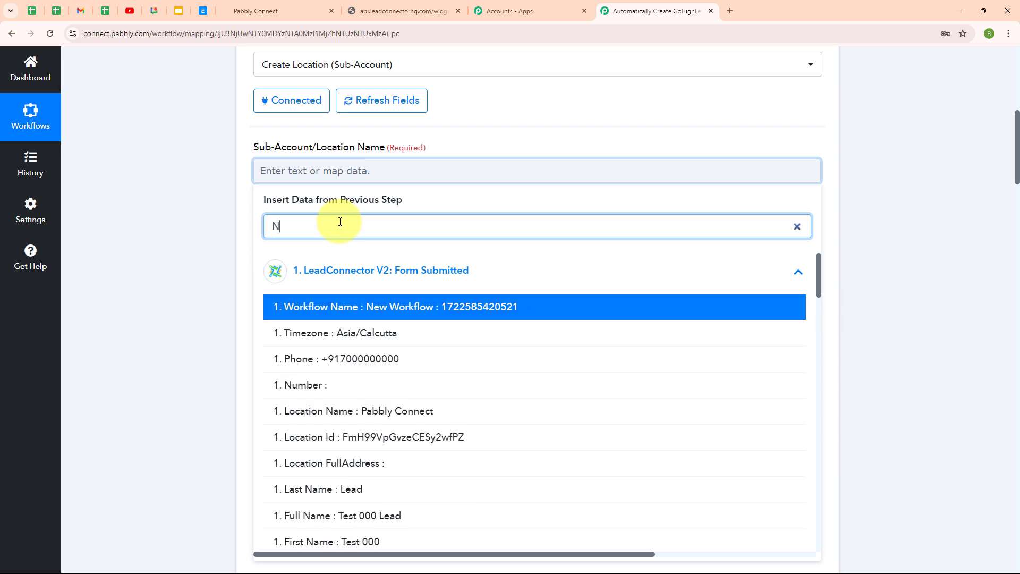
click(433, 523)
click(114, 330)
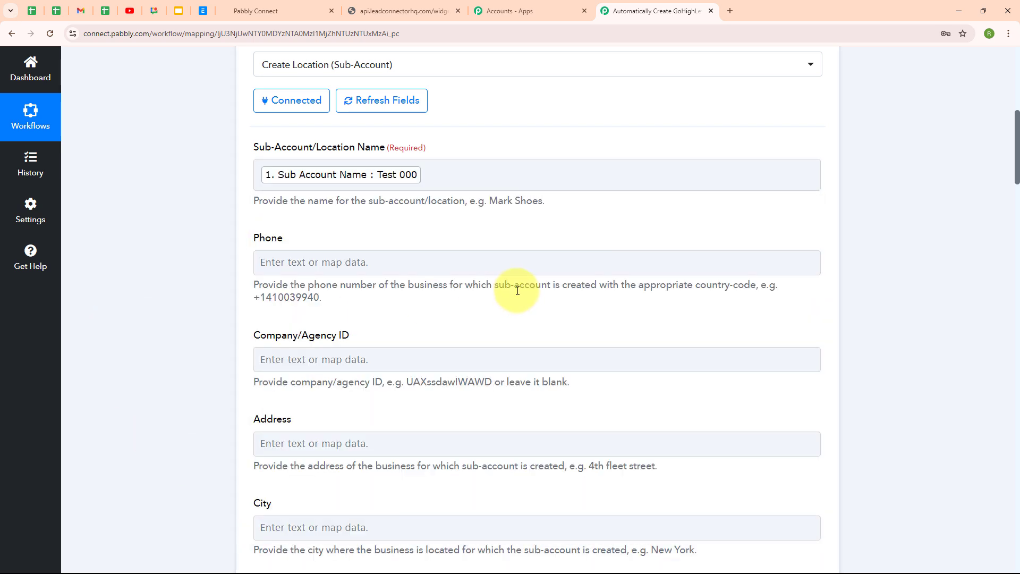
Map the submitted phone number into the Phone field.
scroll(519, 290, down, 2)
click(288, 154)
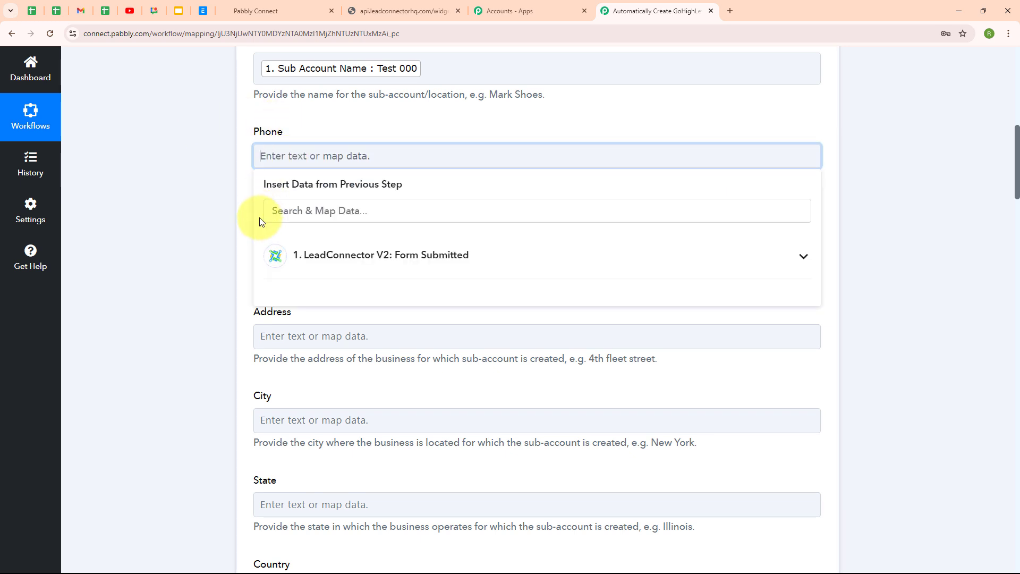
click(338, 216)
text(700)
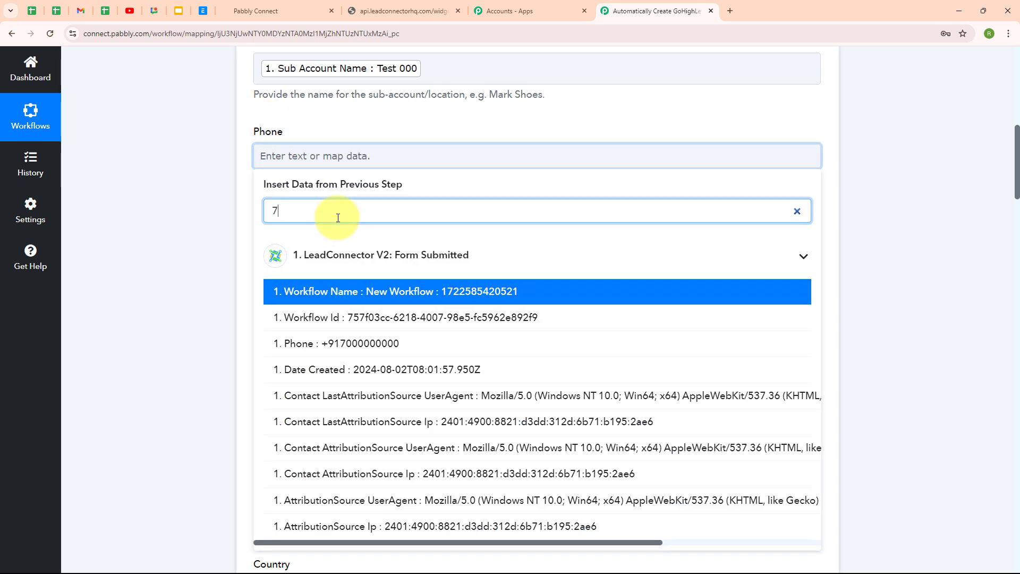
click(353, 290)
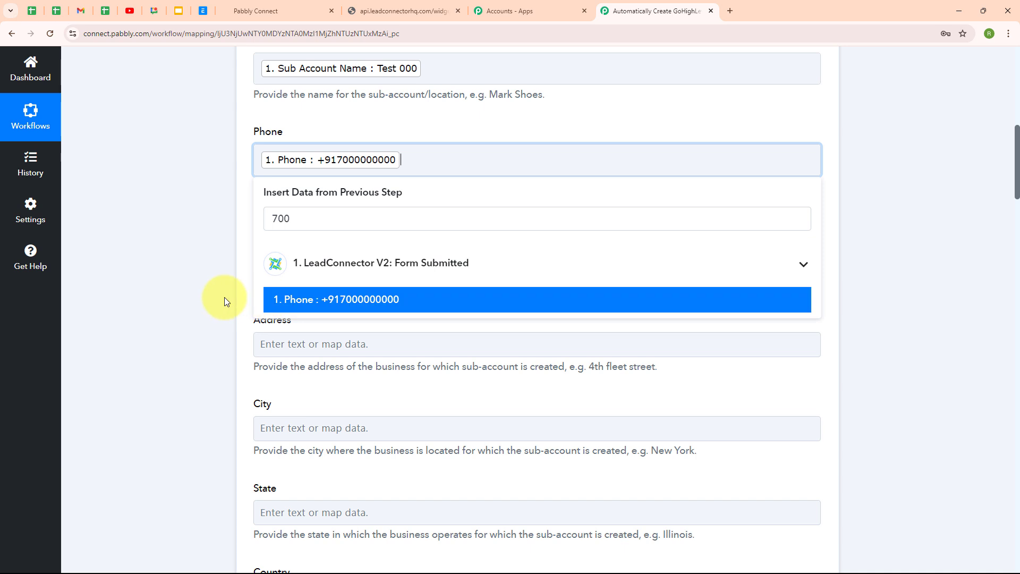
click(228, 298)
Map the submitted First Name and Last Name into the prospect name fields.
scroll(244, 213, down, 2)
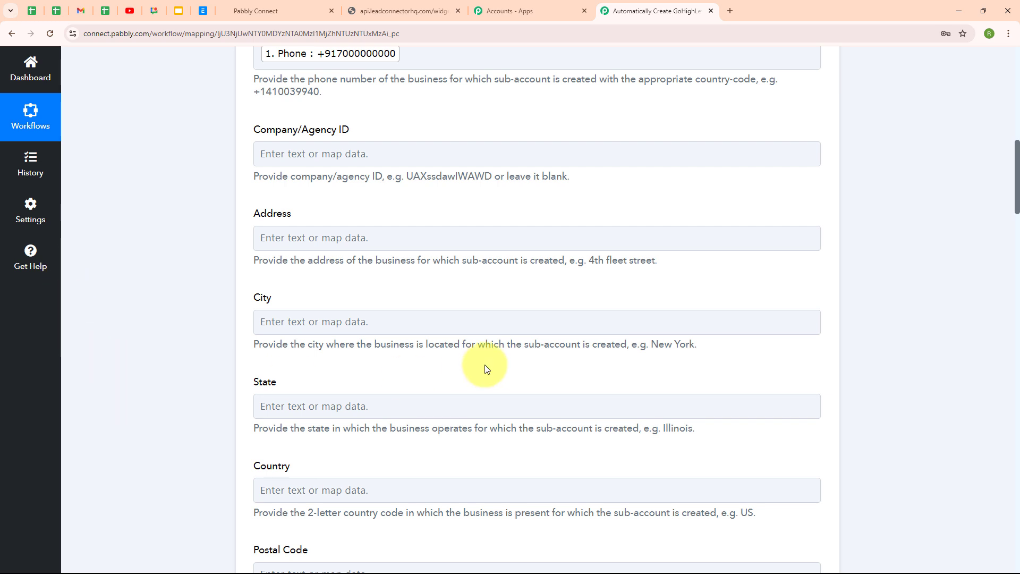
scroll(484, 395, down, 10)
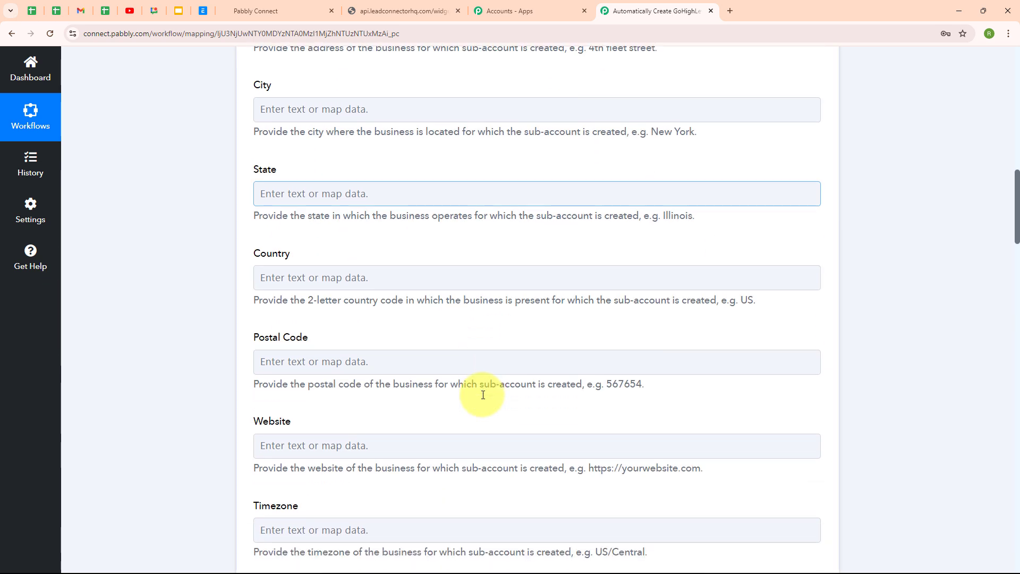
scroll(483, 399, down, 2)
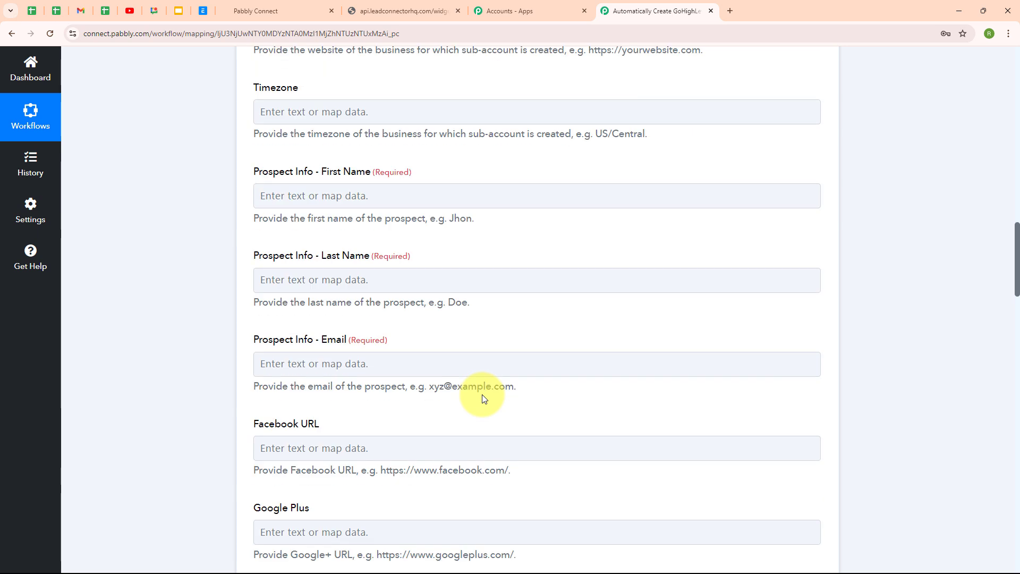
click(342, 186)
click(366, 236)
text(Na)
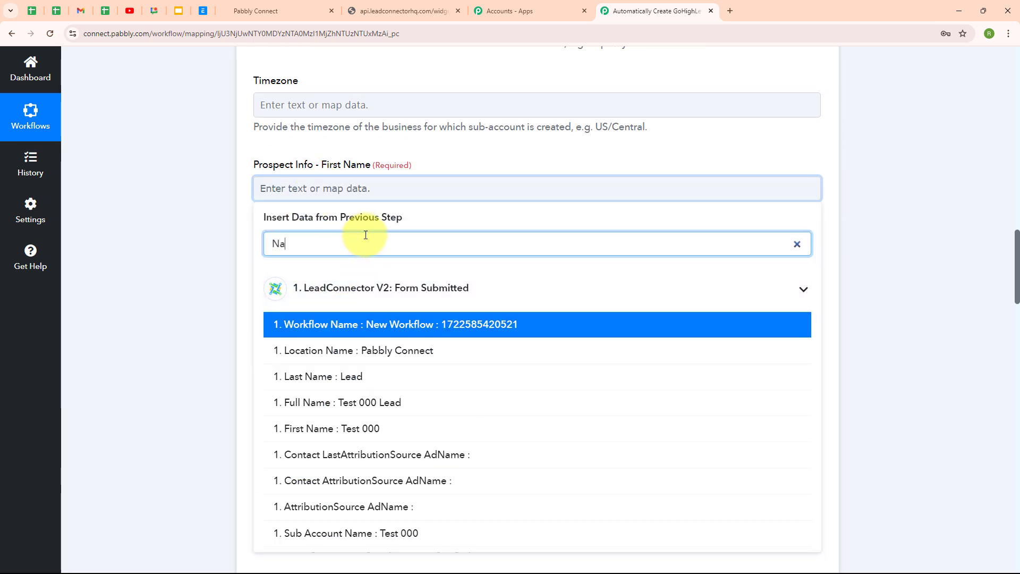
click(346, 428)
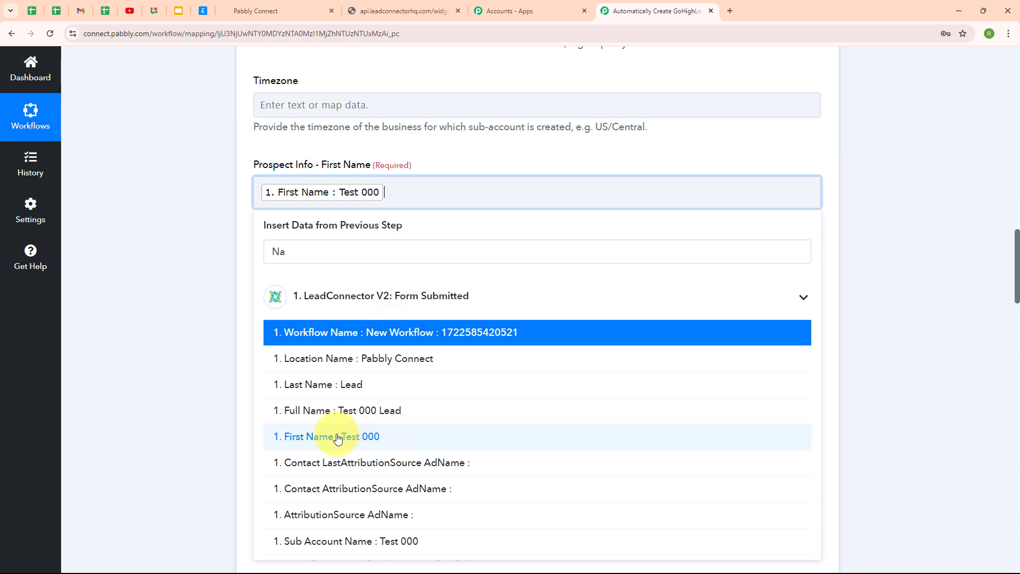
click(270, 279)
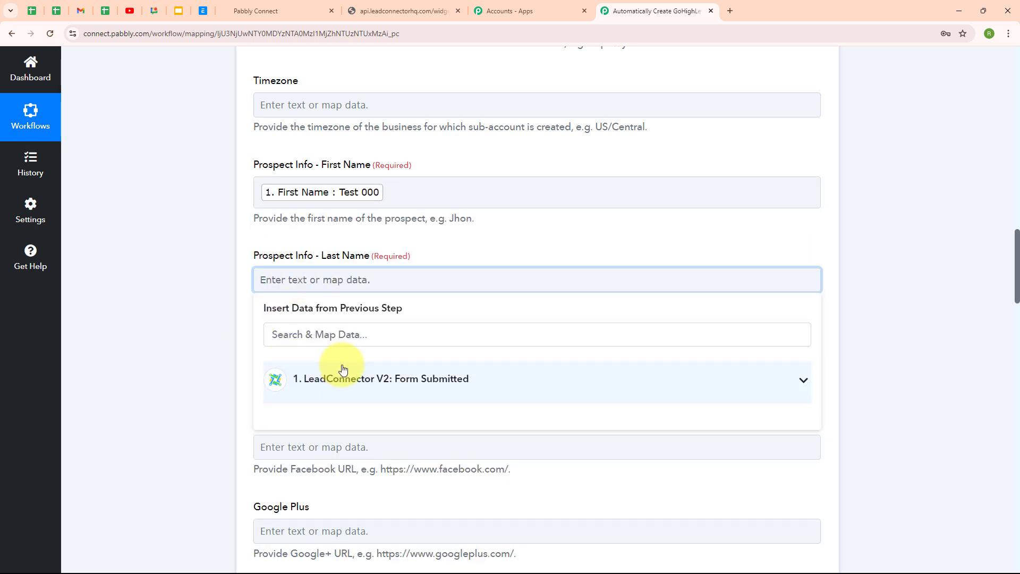
click(341, 333)
text(Na)
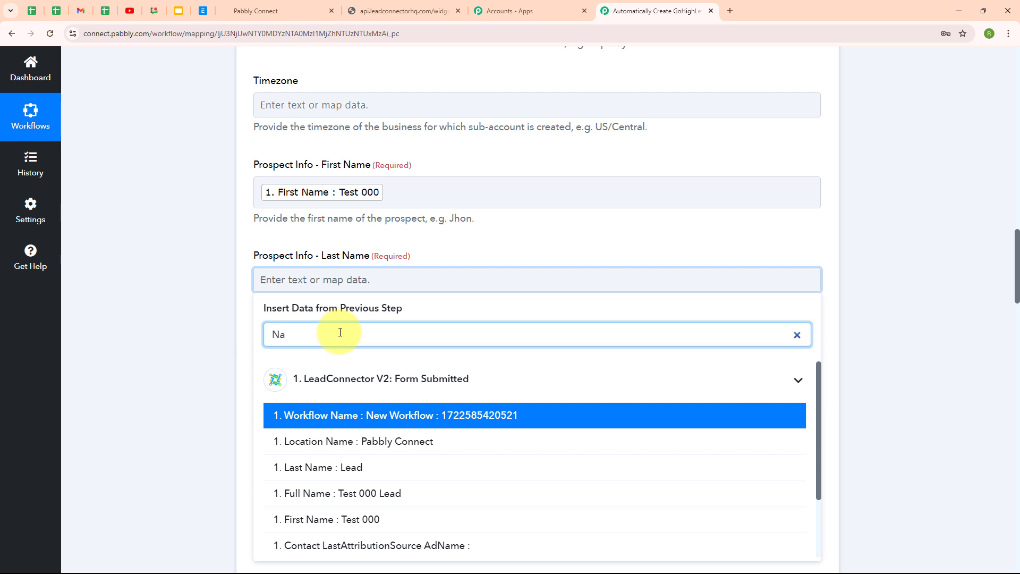
click(317, 469)
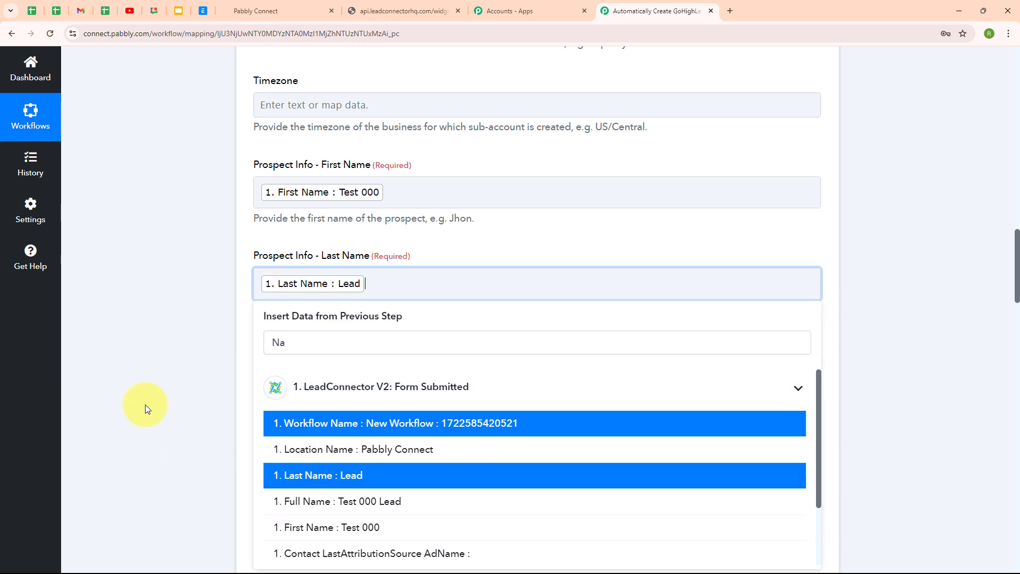
Map the submitted email address into the prospect Email field.
scroll(558, 396, down, 3)
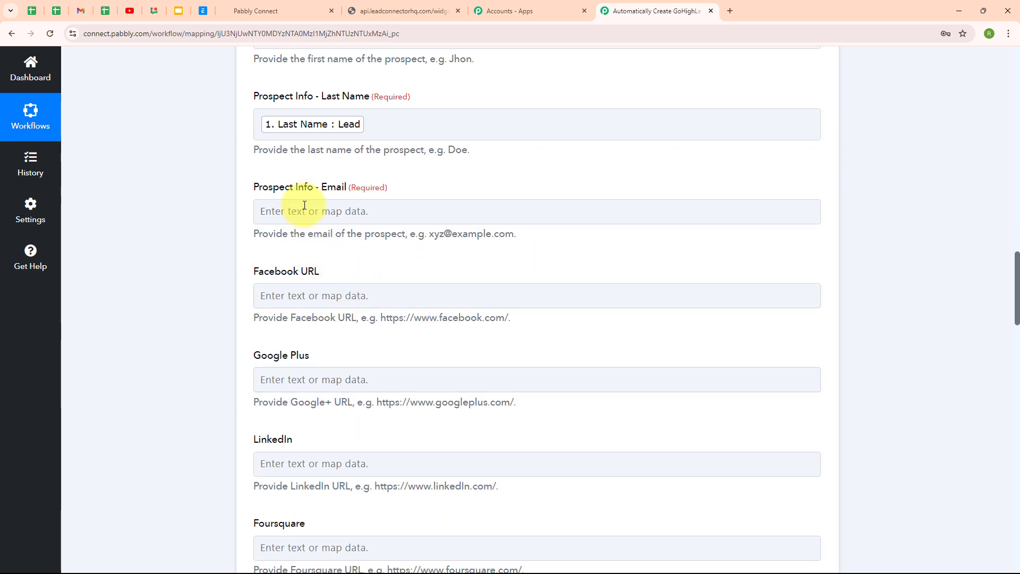
click(293, 211)
click(319, 266)
text(@)
click(337, 346)
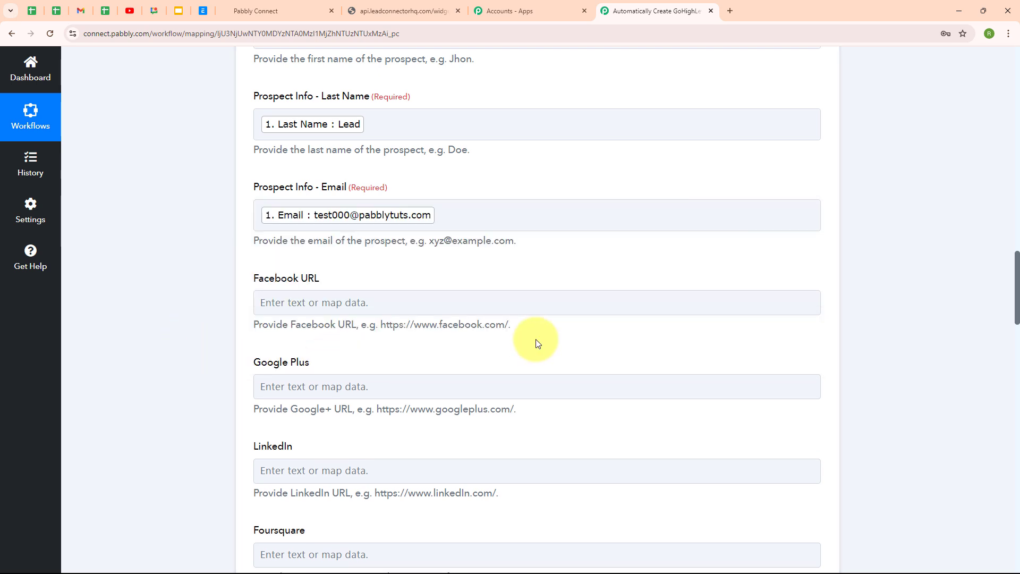
scroll(532, 343, down, 8)
scroll(537, 343, down, 12)
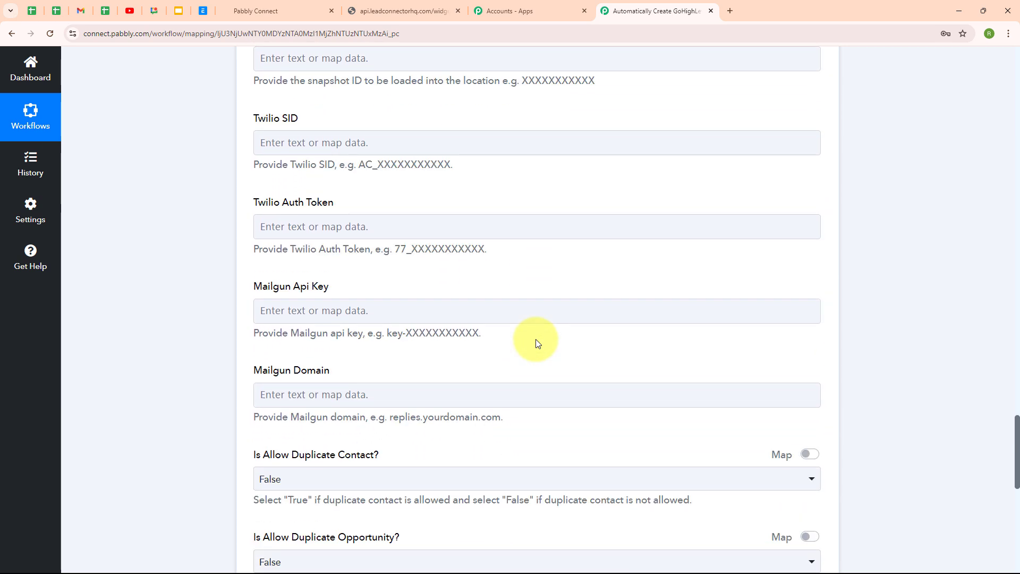
scroll(536, 339, down, 3)
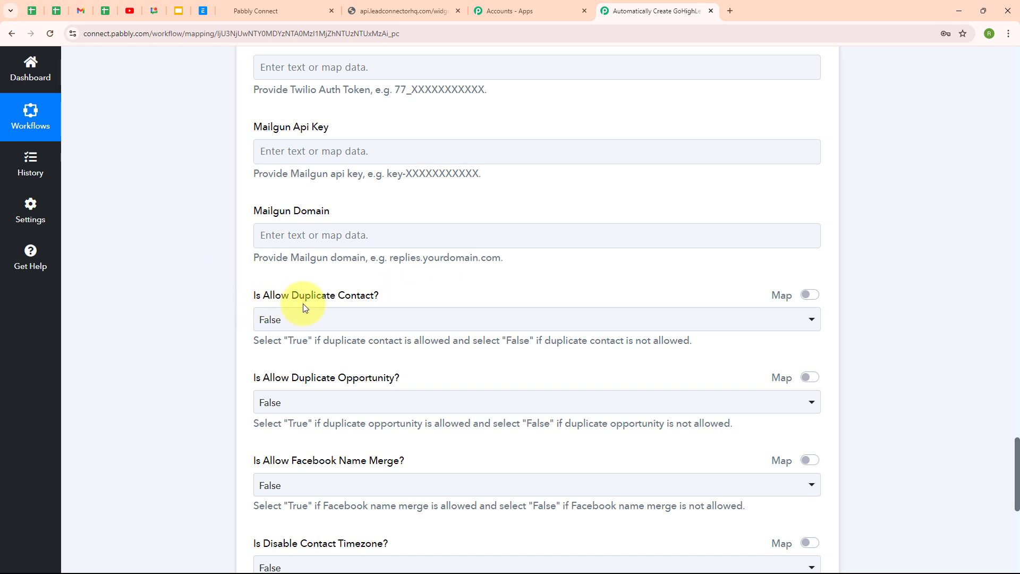
scroll(405, 303, down, 2)
click(356, 215)
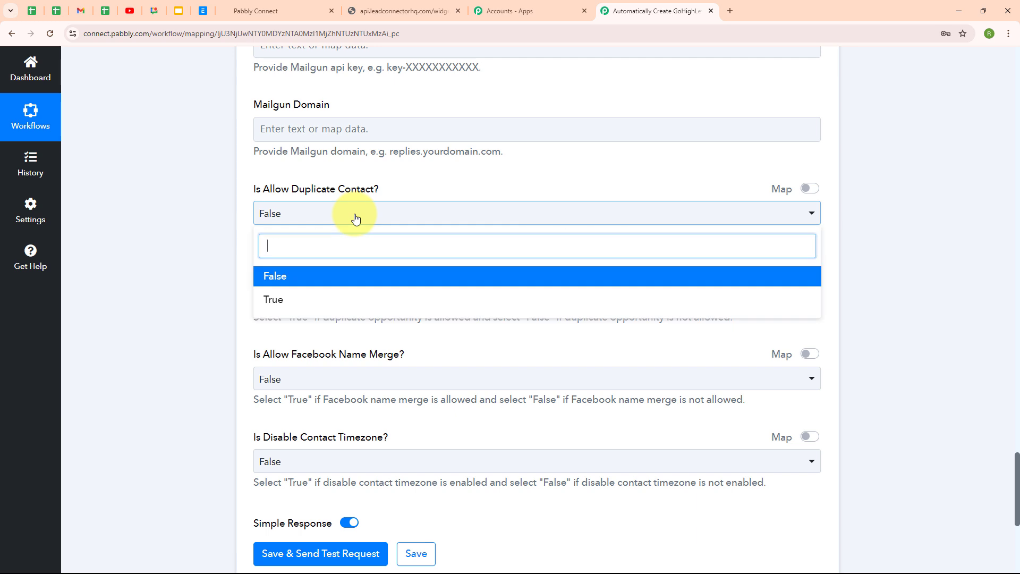
click(344, 287)
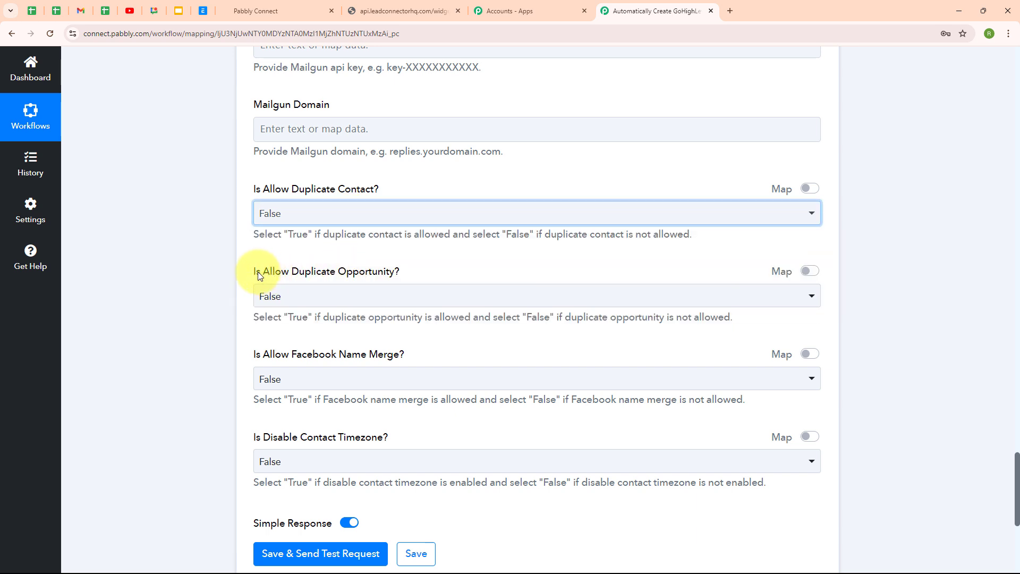
click(388, 298)
click(387, 355)
scroll(329, 298, down, 2)
click(376, 271)
click(363, 336)
scroll(499, 296, down, 2)
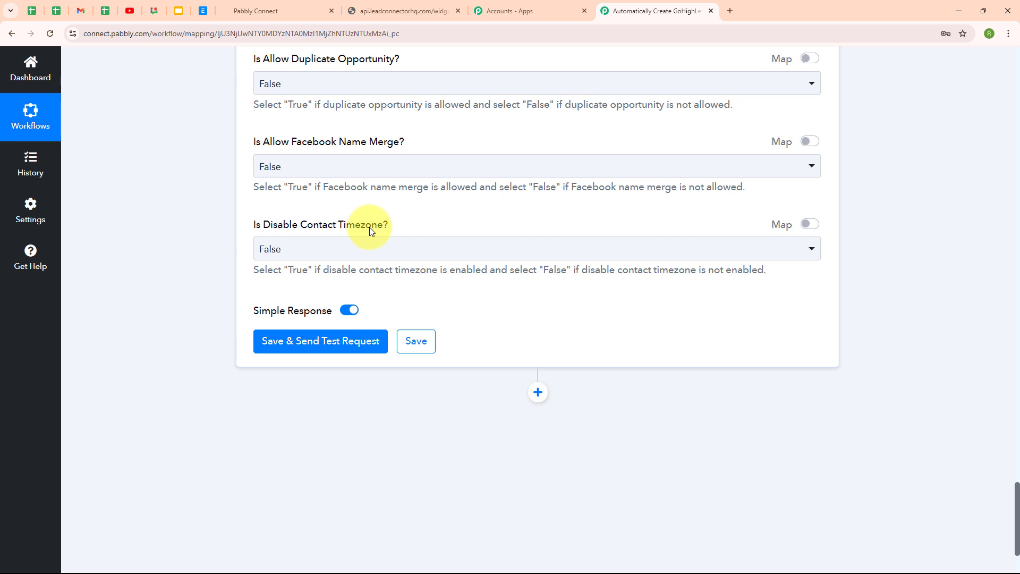
click(377, 257)
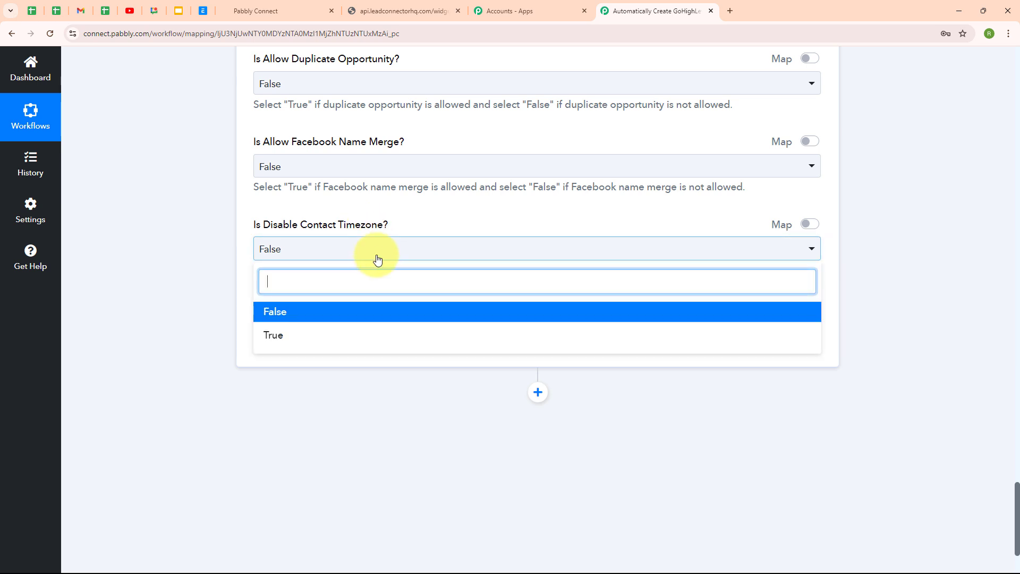
click(369, 314)
scroll(555, 327, up, 2)
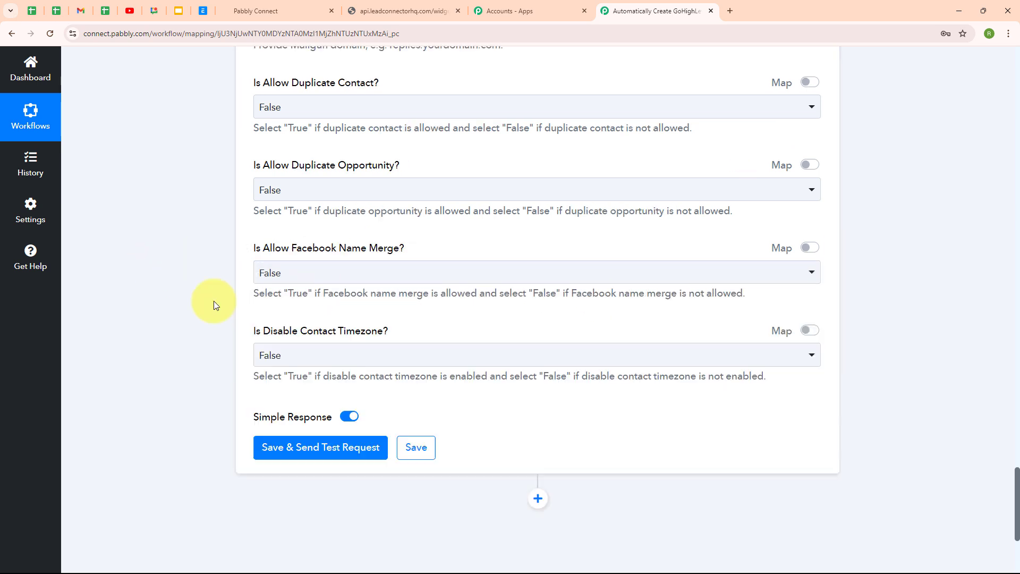
scroll(564, 324, up, 6)
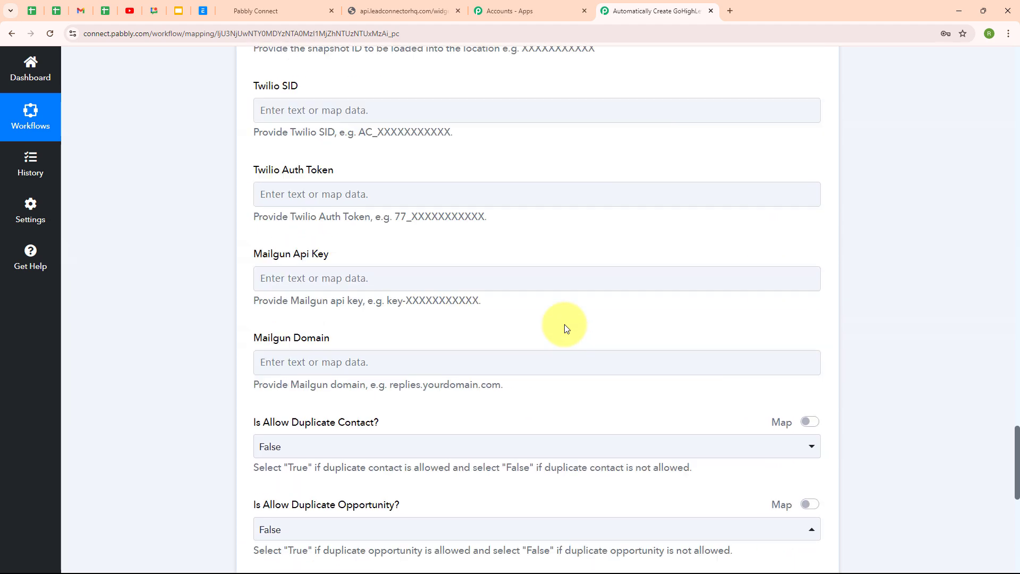
scroll(564, 324, down, 6)
scroll(560, 322, down, 4)
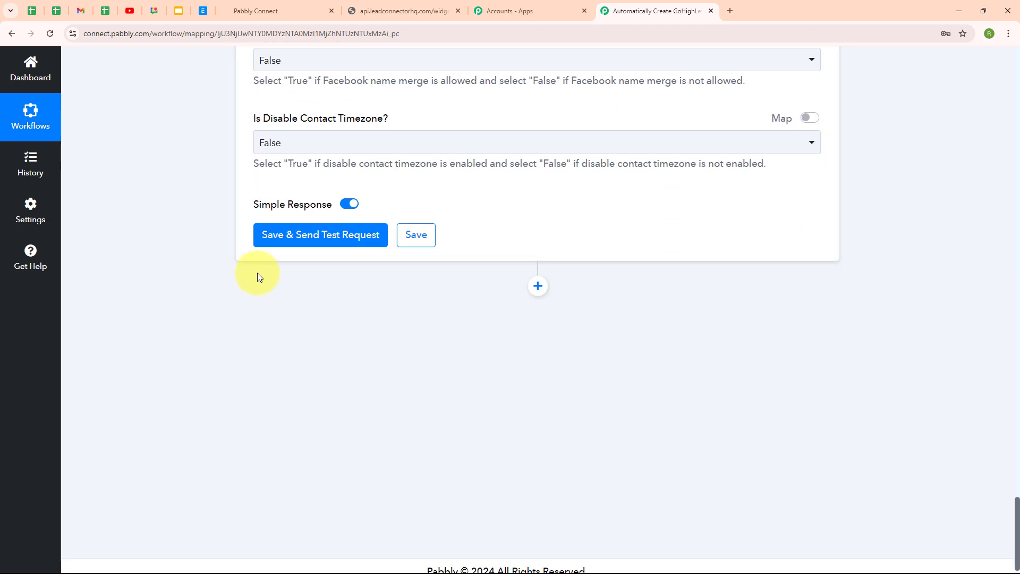
Save the Create Location step, send a test request and review the Test 000 response.
click(277, 250)
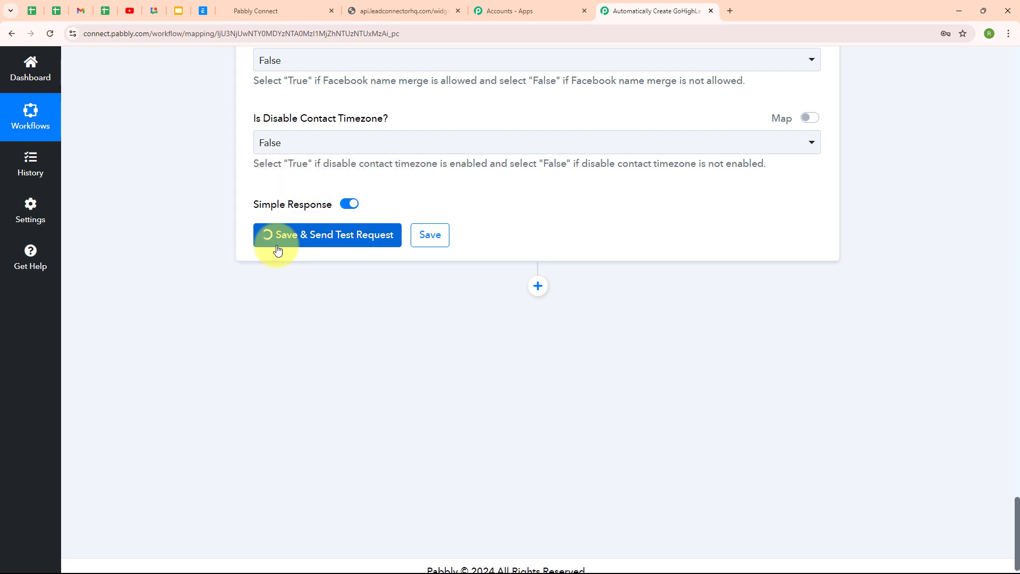
scroll(726, 287, down, 9)
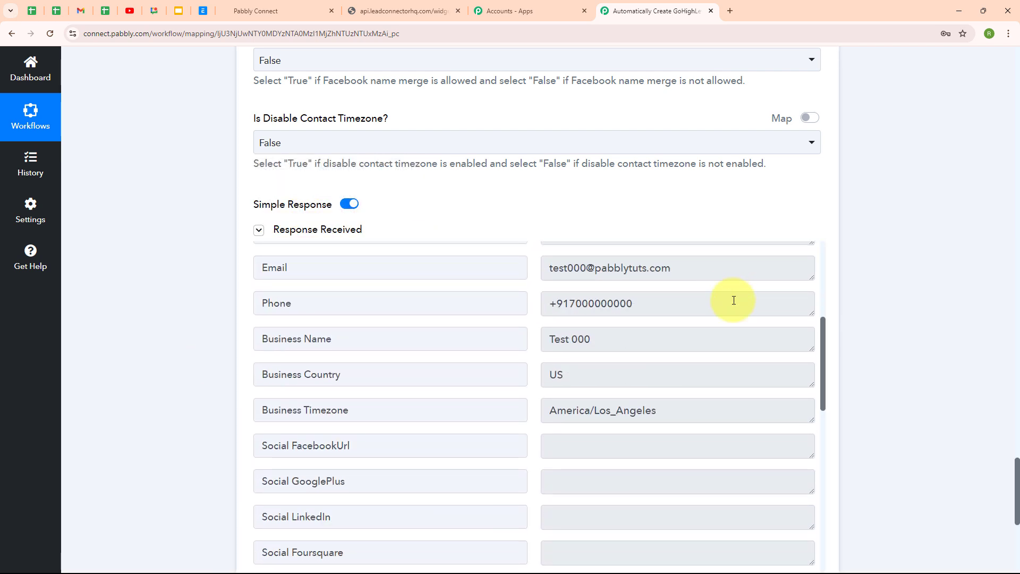
scroll(740, 331, down, 3)
scroll(831, 330, down, 4)
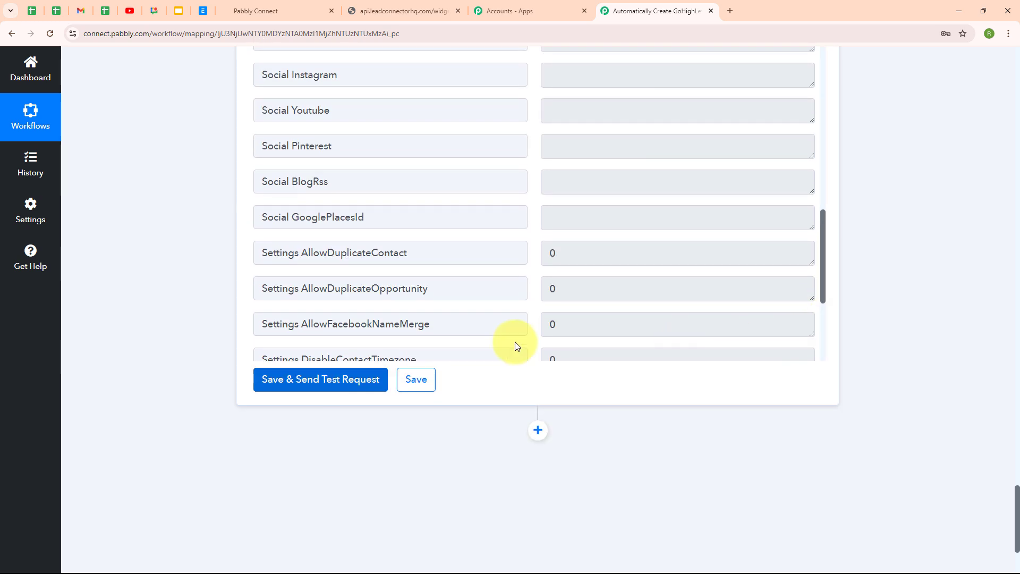
scroll(685, 292, up, 12)
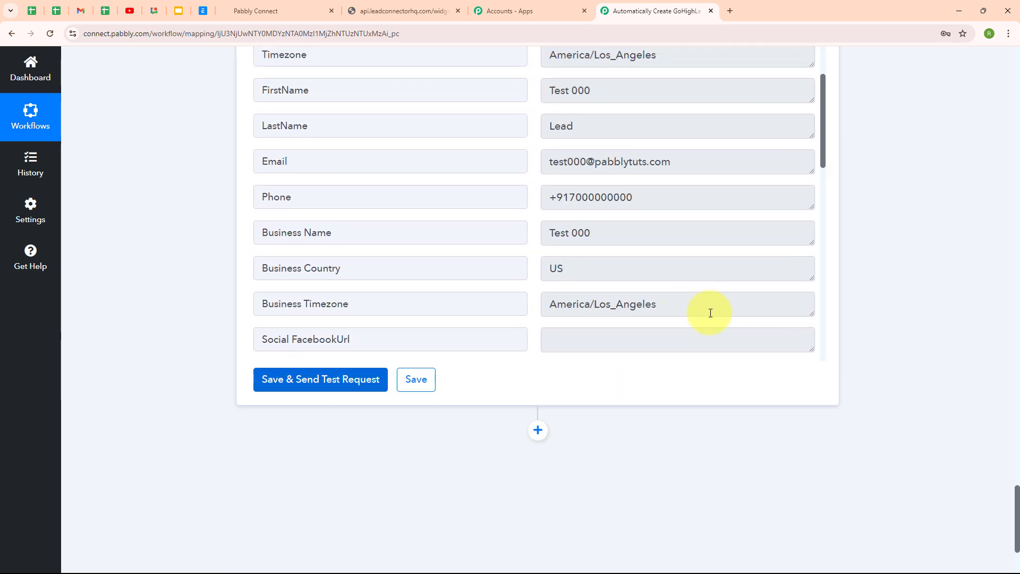
scroll(830, 334, up, 10)
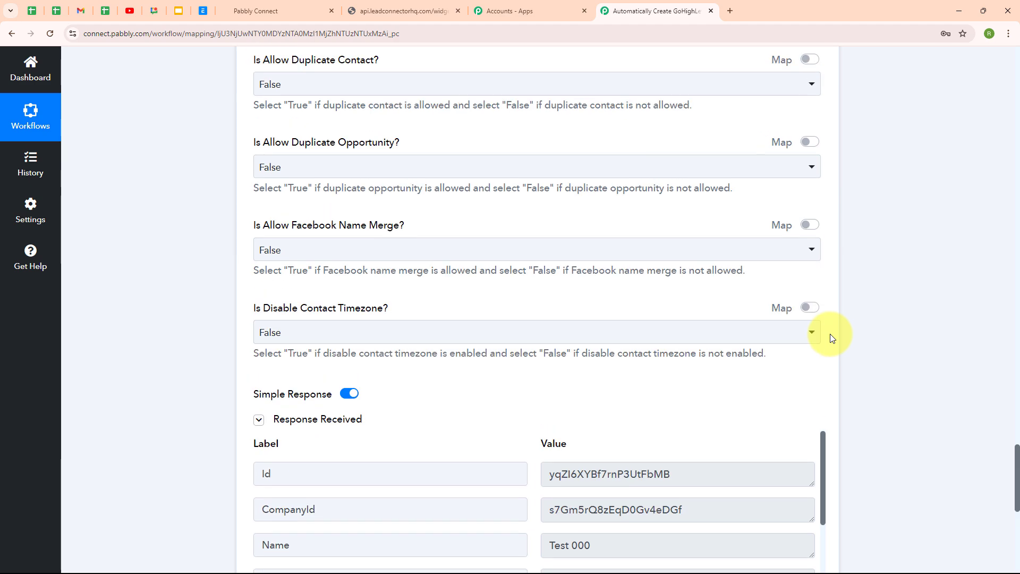
scroll(802, 324, up, 15)
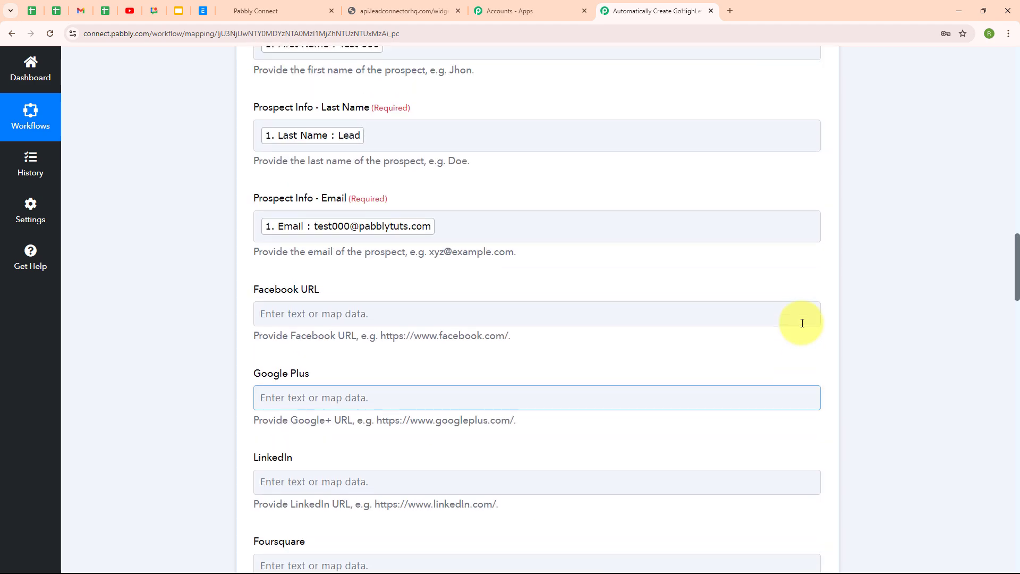
scroll(803, 323, up, 8)
Find Test 000 among the GoHighLevel sub-accounts, then return to the Pabbly workflow overview.
click(276, 10)
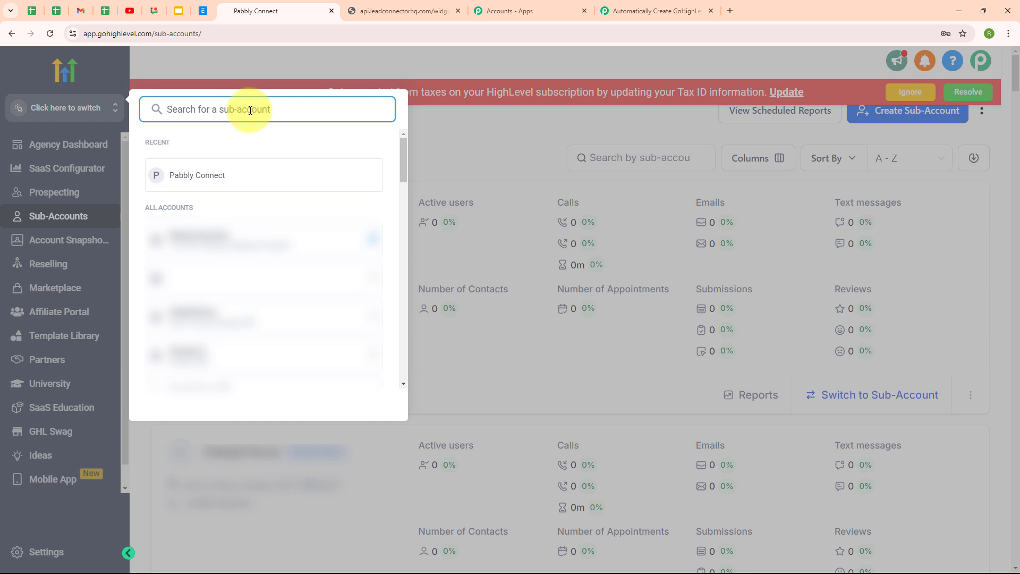
text(Tes)
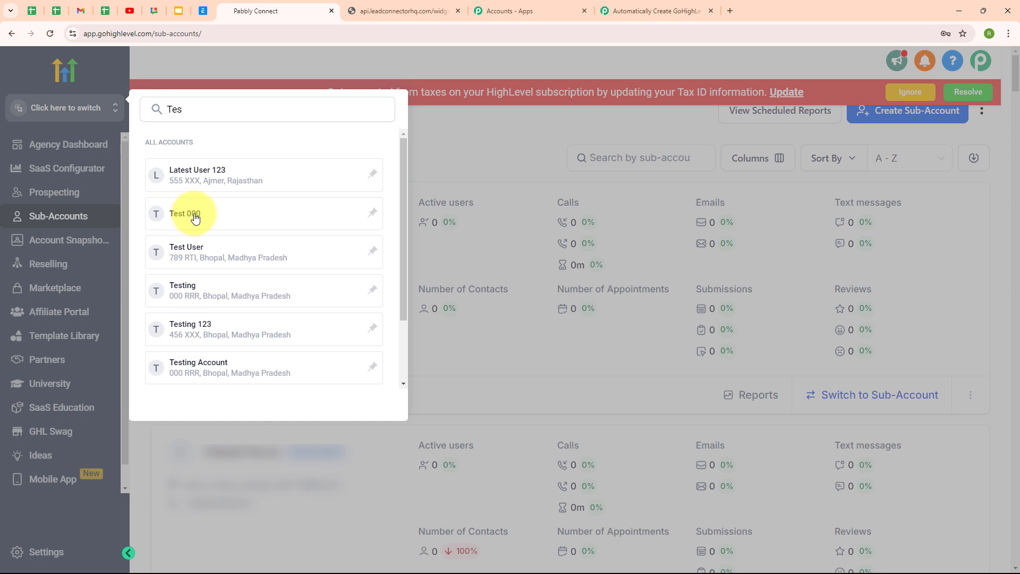
click(194, 216)
click(675, 2)
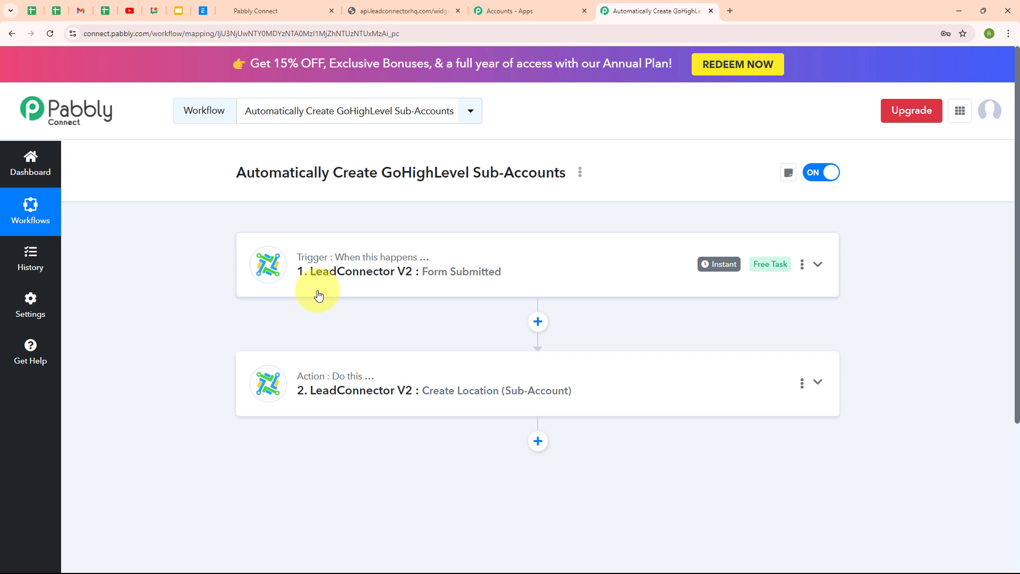
Reload the form and enter sub-account name, first name Current 555 and last name Lead.
click(399, 7)
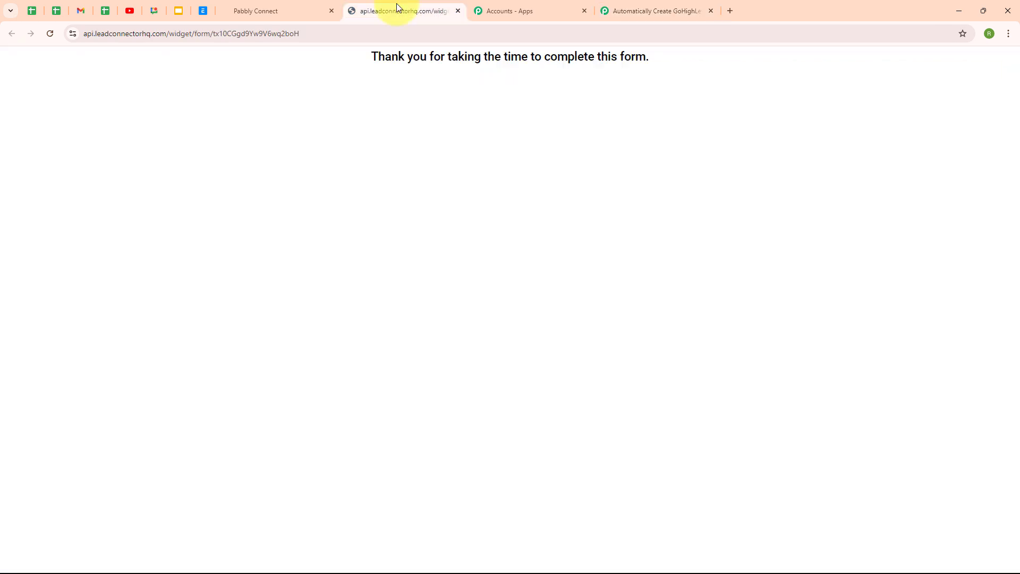
click(56, 35)
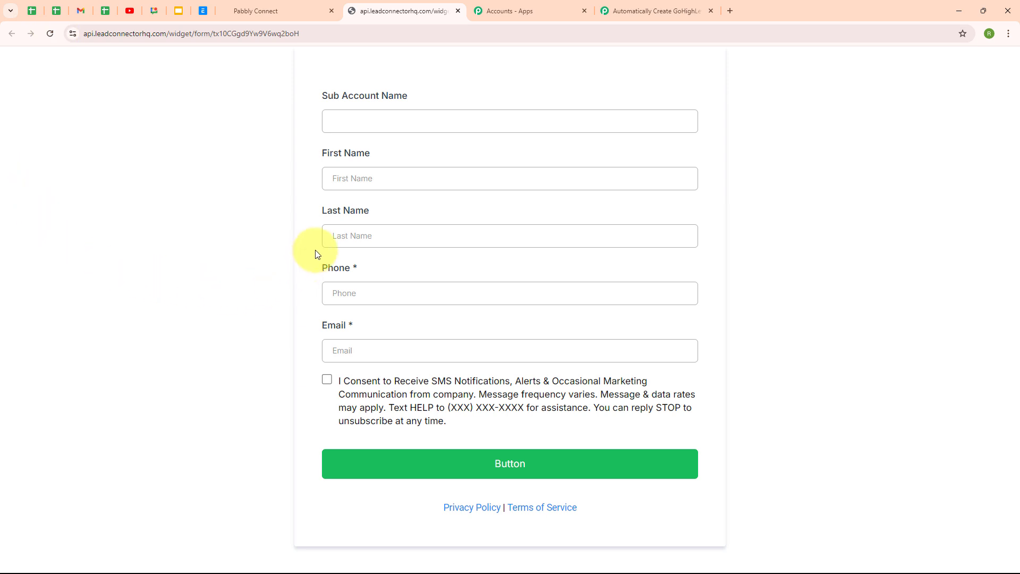
click(351, 125)
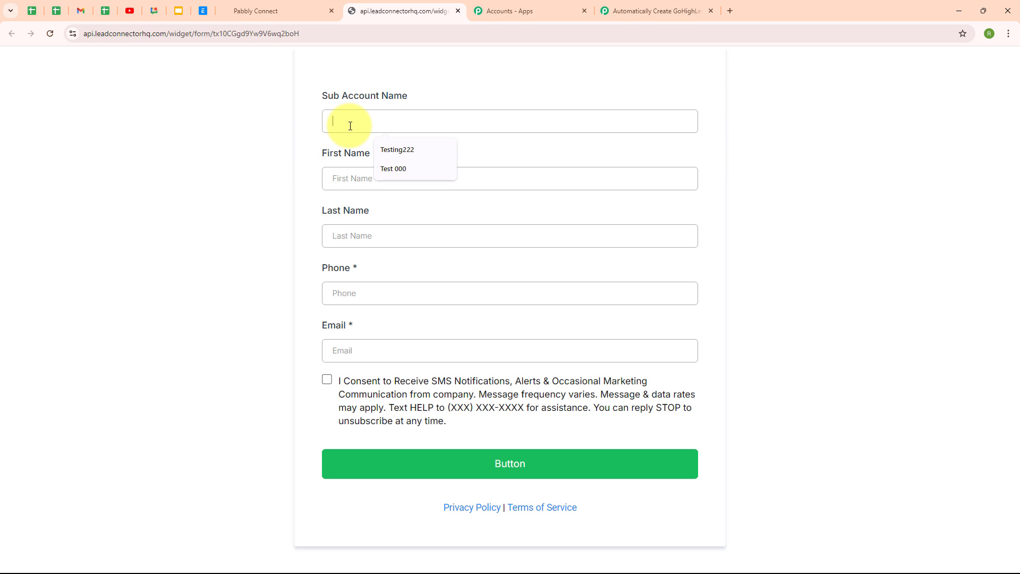
text(Current 55)
click(344, 186)
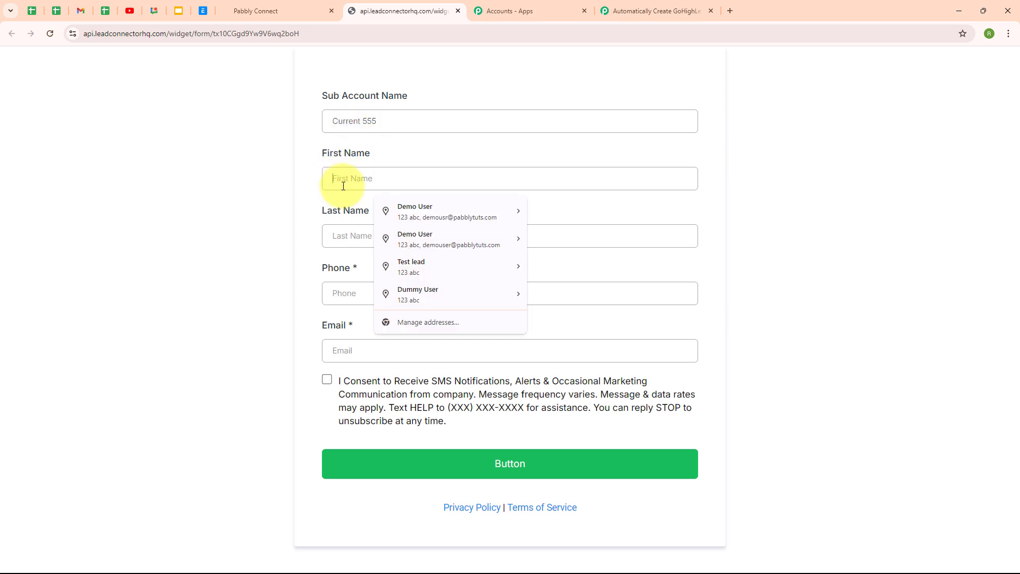
text(Current 555)
click(346, 237)
text(Lead)
Add a test phone number and e-mail address, give SMS consent and submit the entry.
click(346, 294)
text(080000 00000)
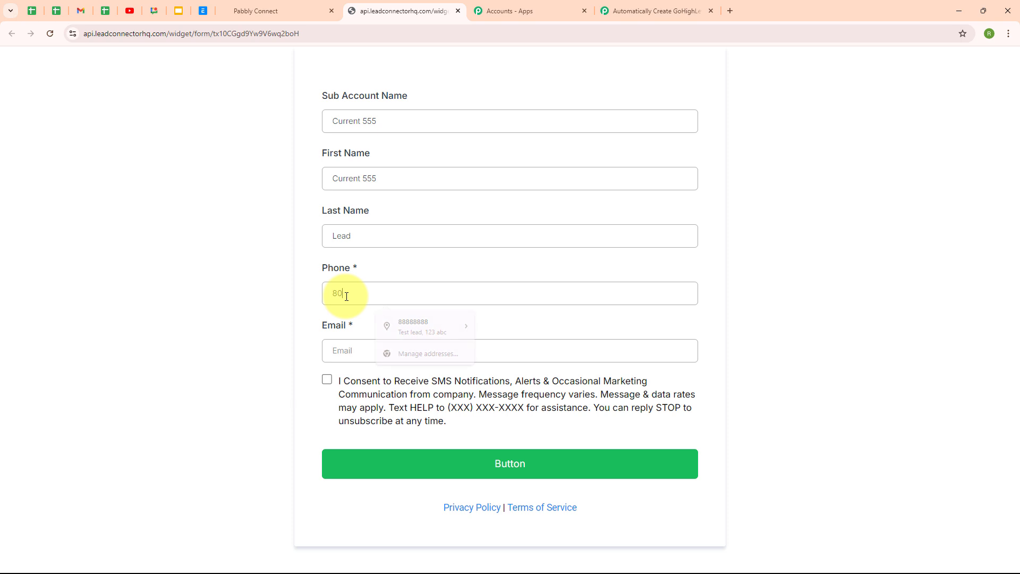
click(365, 346)
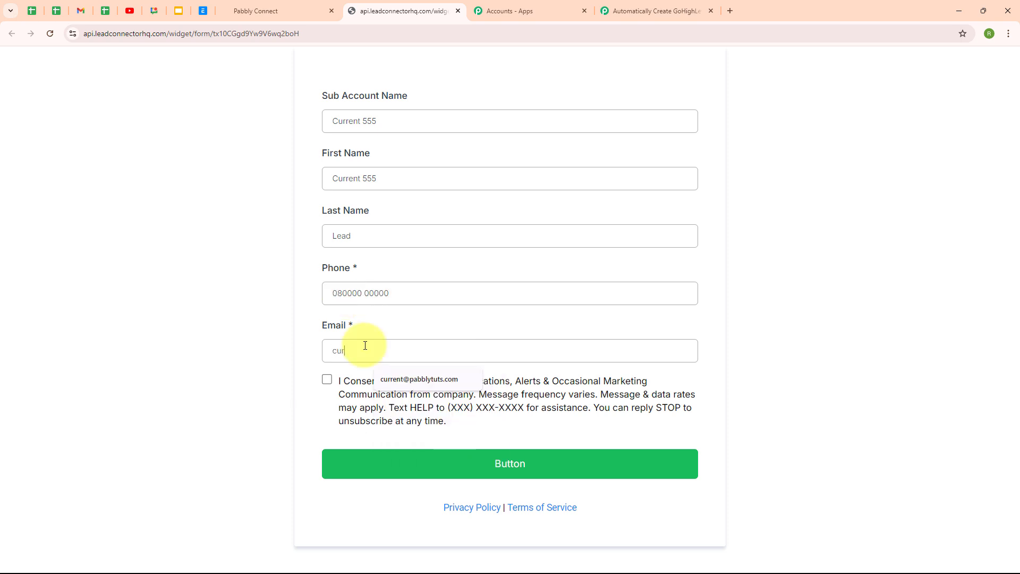
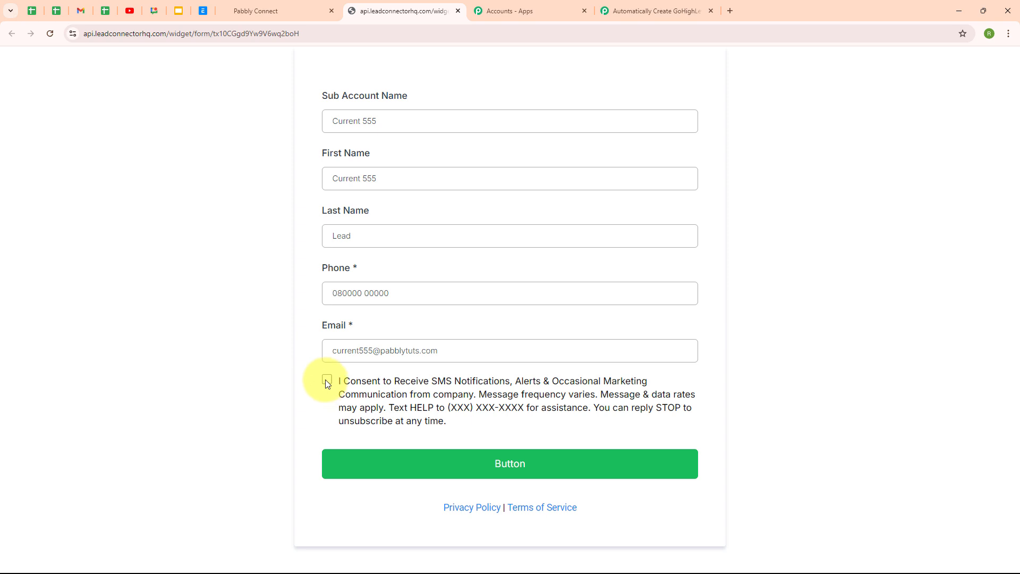
click(327, 379)
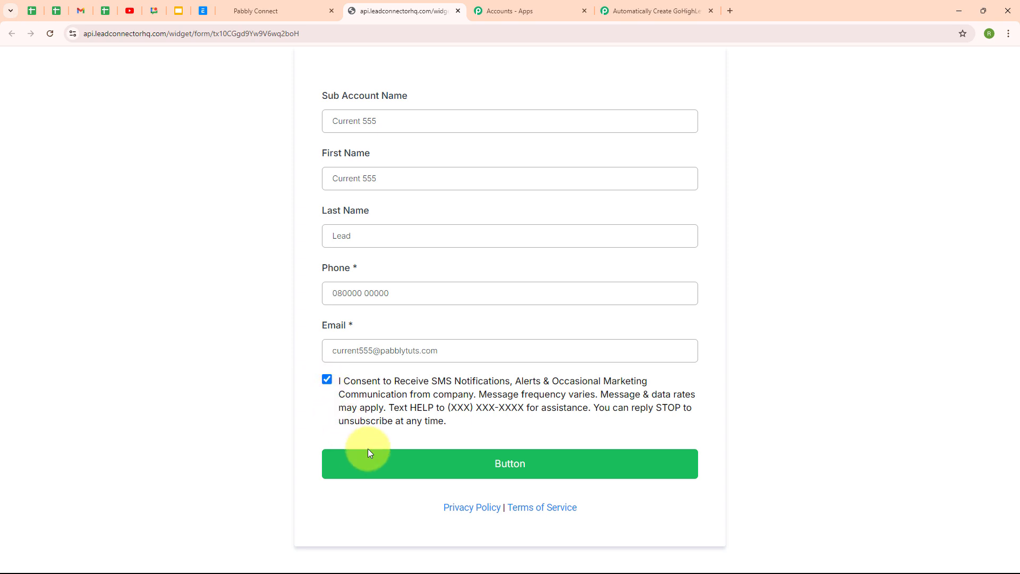
click(502, 467)
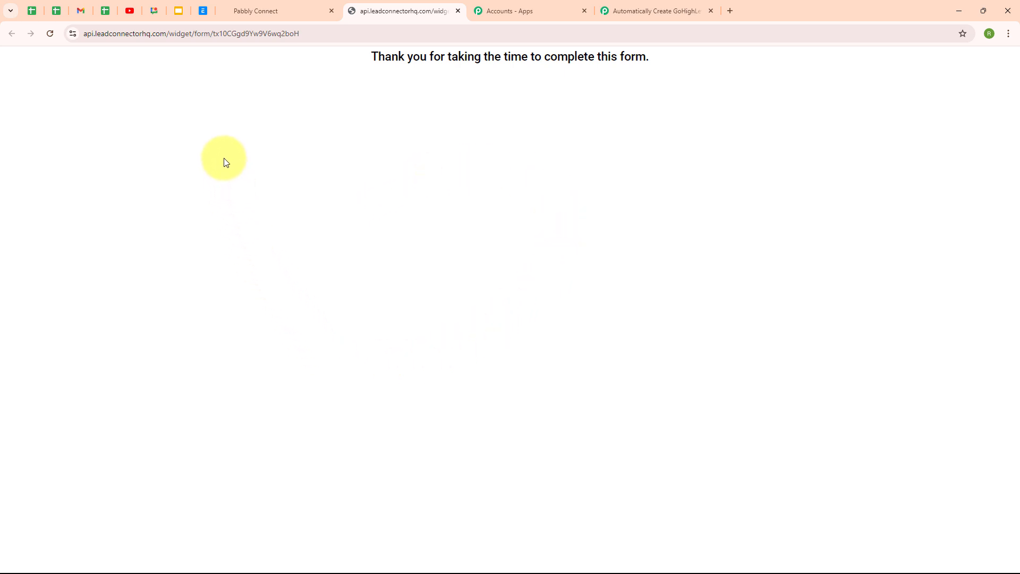
Search GoHighLevel sub-accounts for 'Curre' to confirm Current 555 exists, then return to Pabbly.
click(247, 14)
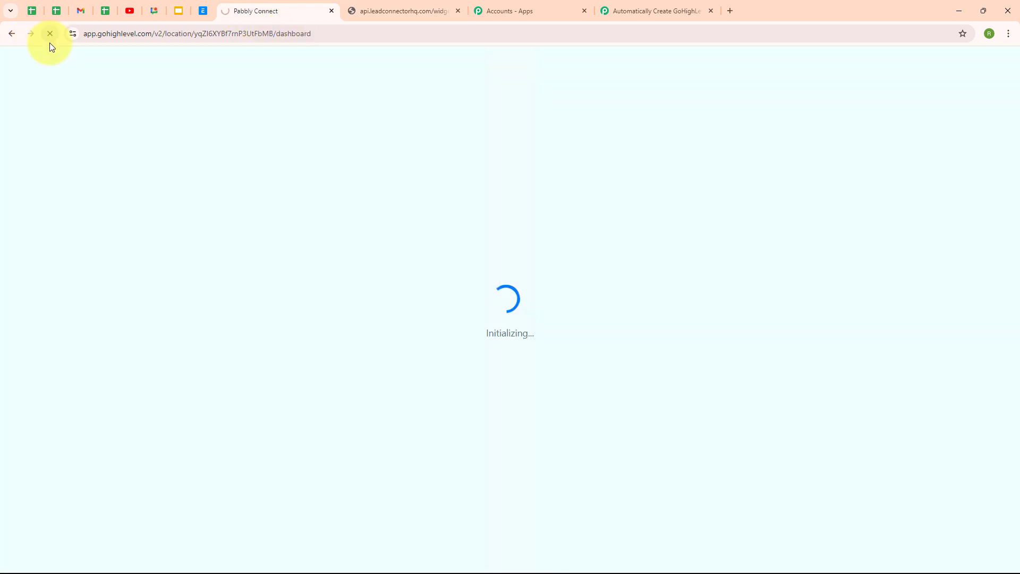
click(54, 115)
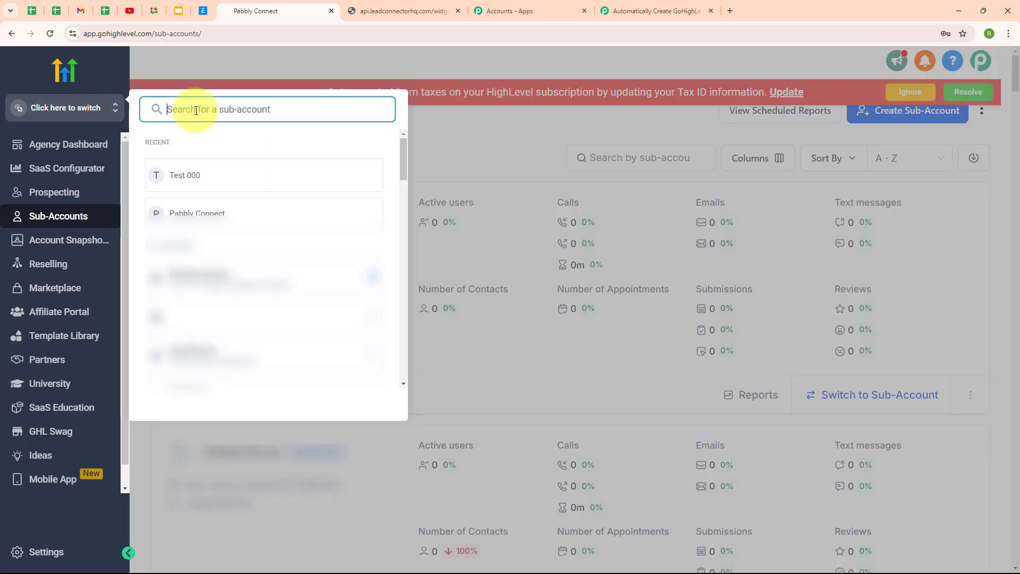
text(Curre)
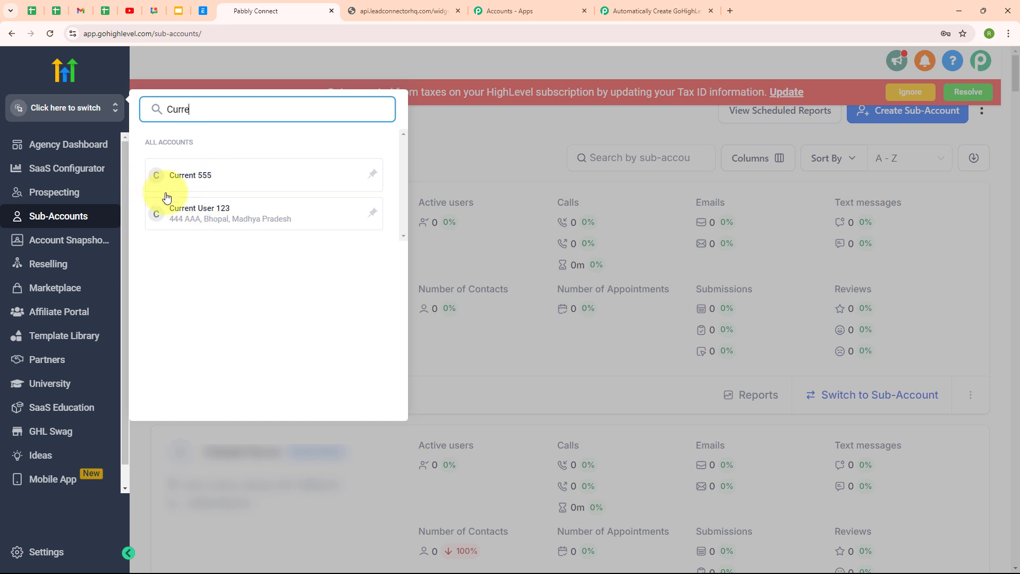
click(650, 5)
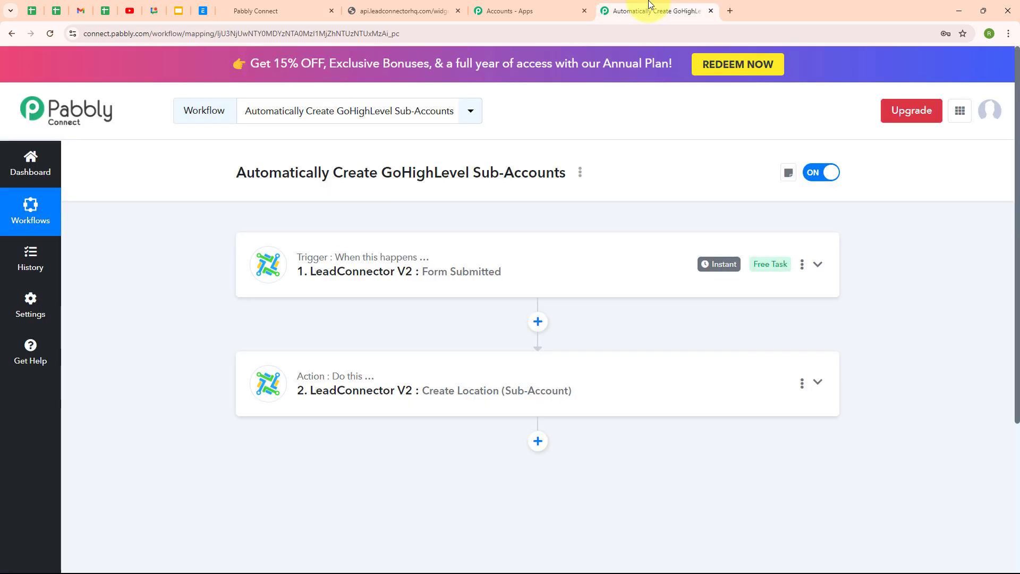